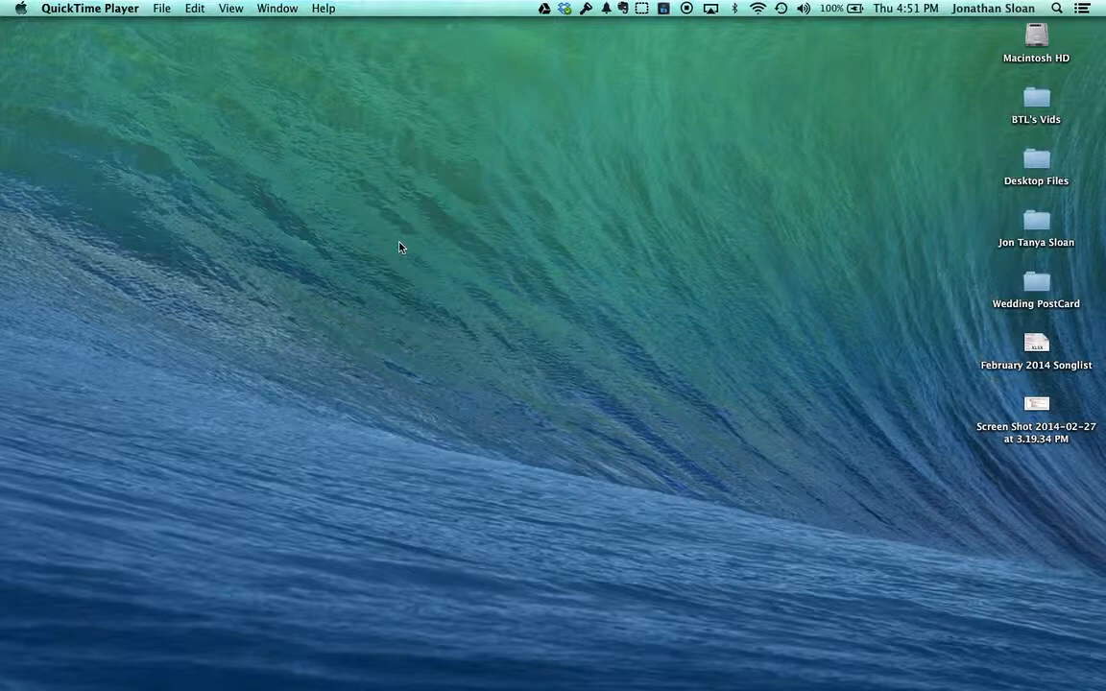
Step: Switch to Safari and open the Live Events list in the YouTube Video Manager
mouse_move(388, 683)
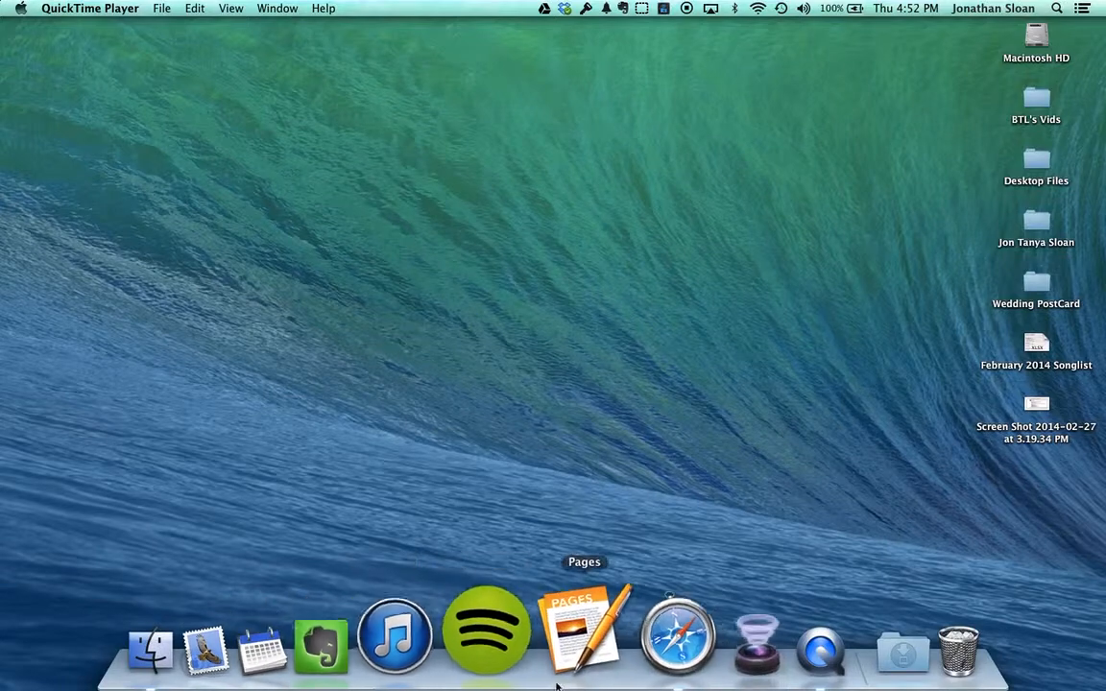
left_click(622, 650)
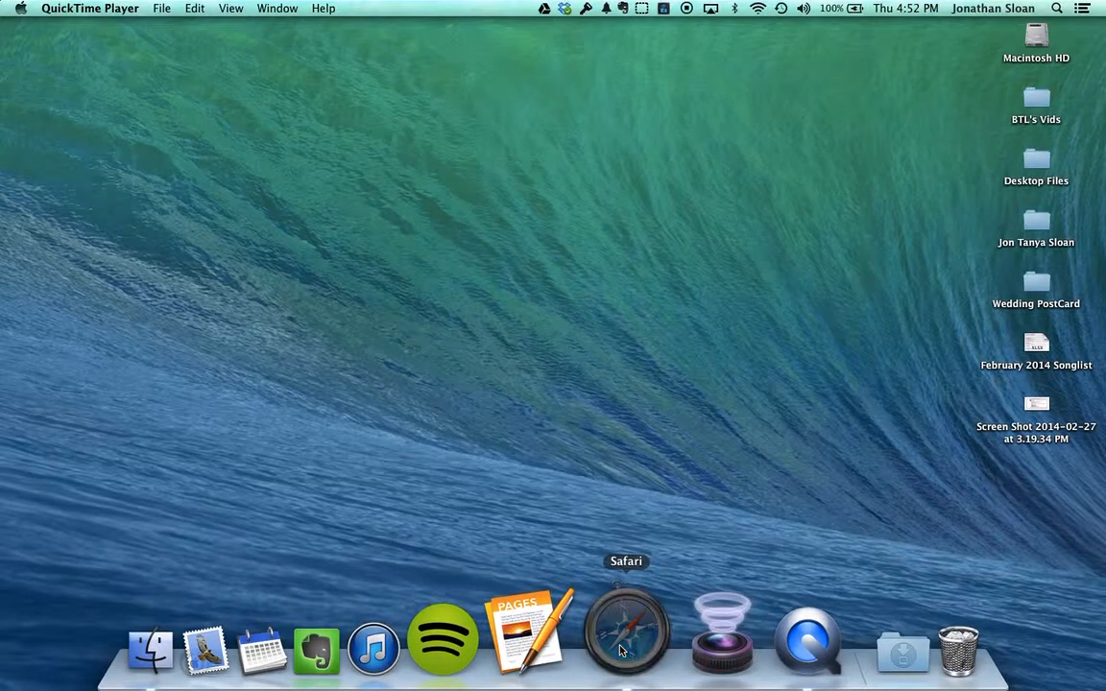
scroll(687, 407, "up", 5)
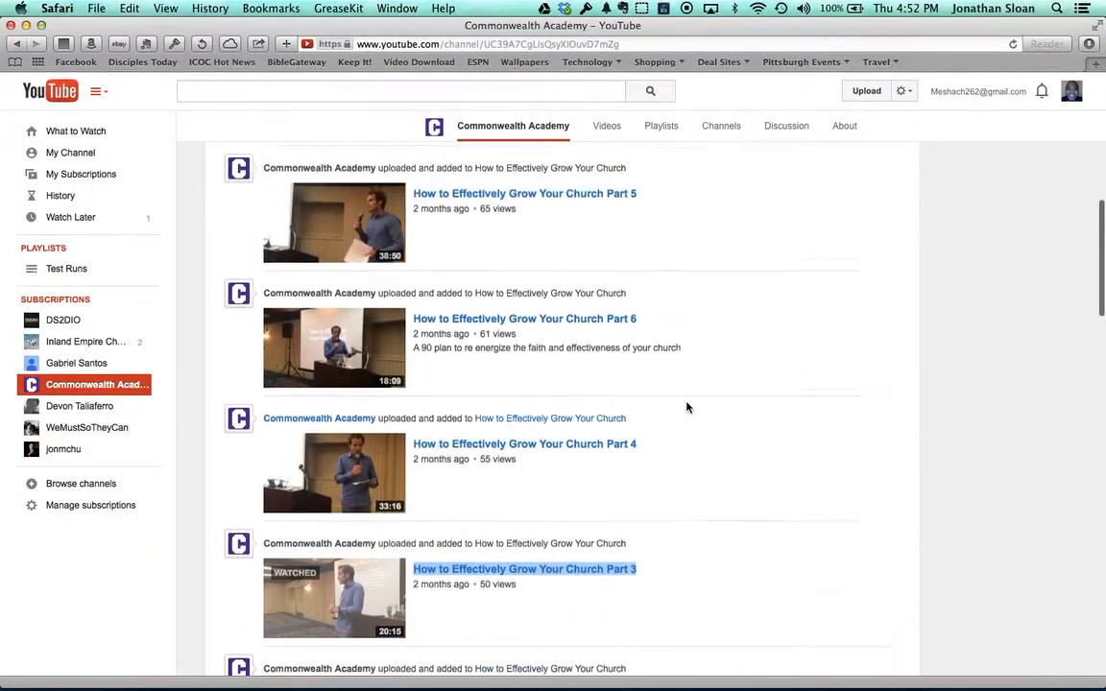
scroll(686, 407, "up", 3)
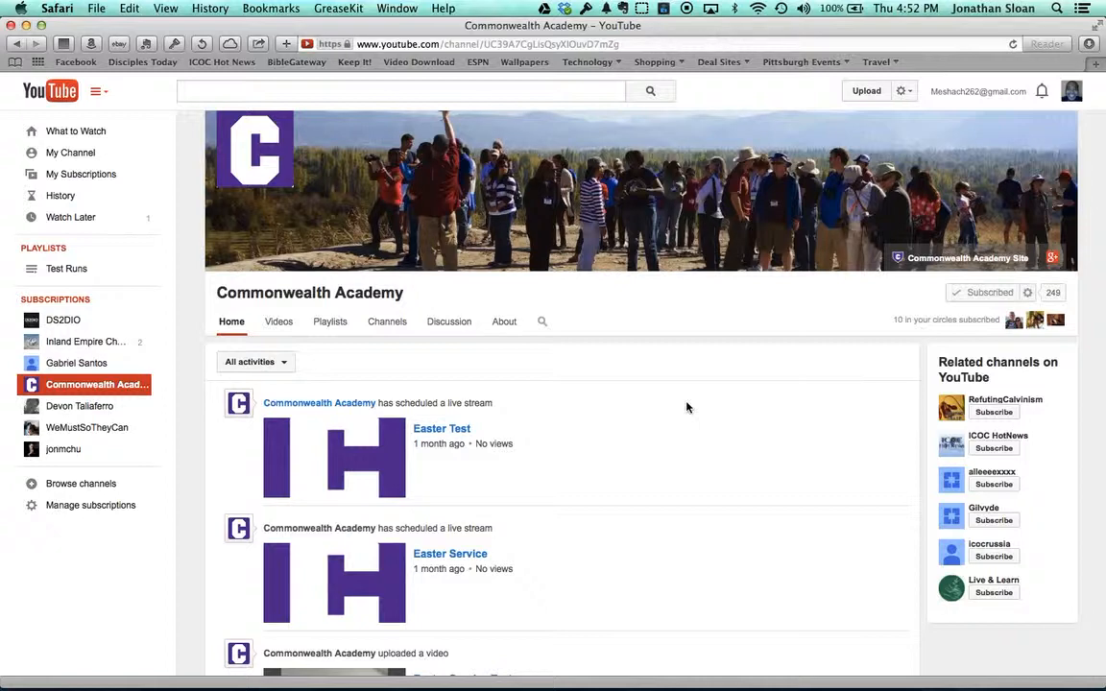
left_click(911, 93)
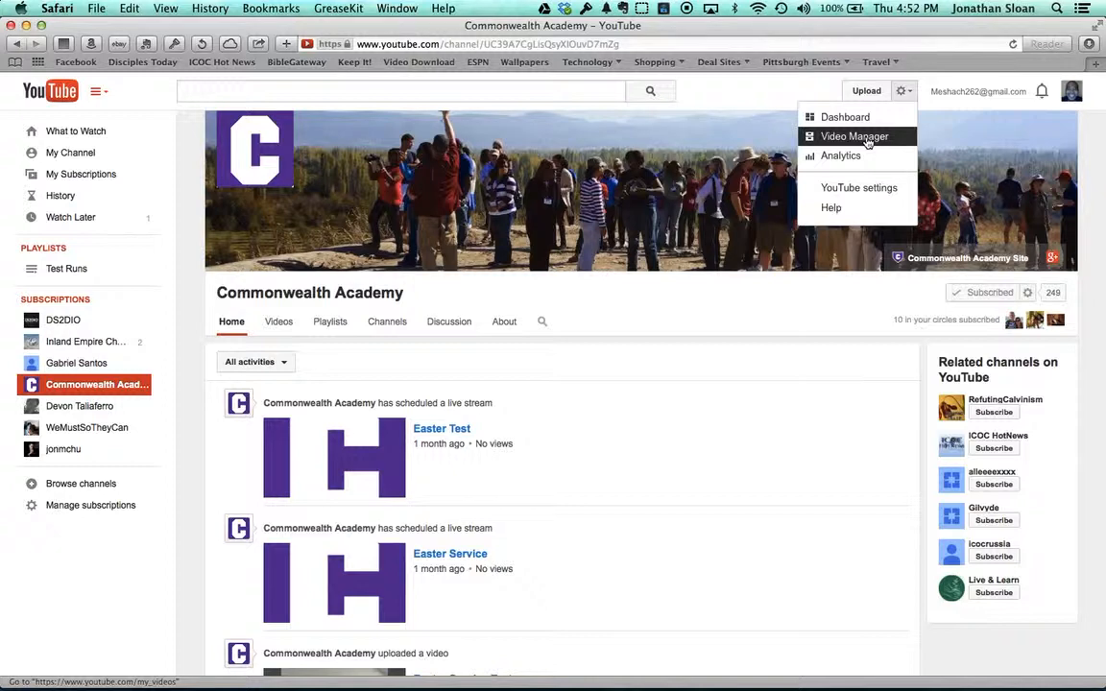
left_click(867, 141)
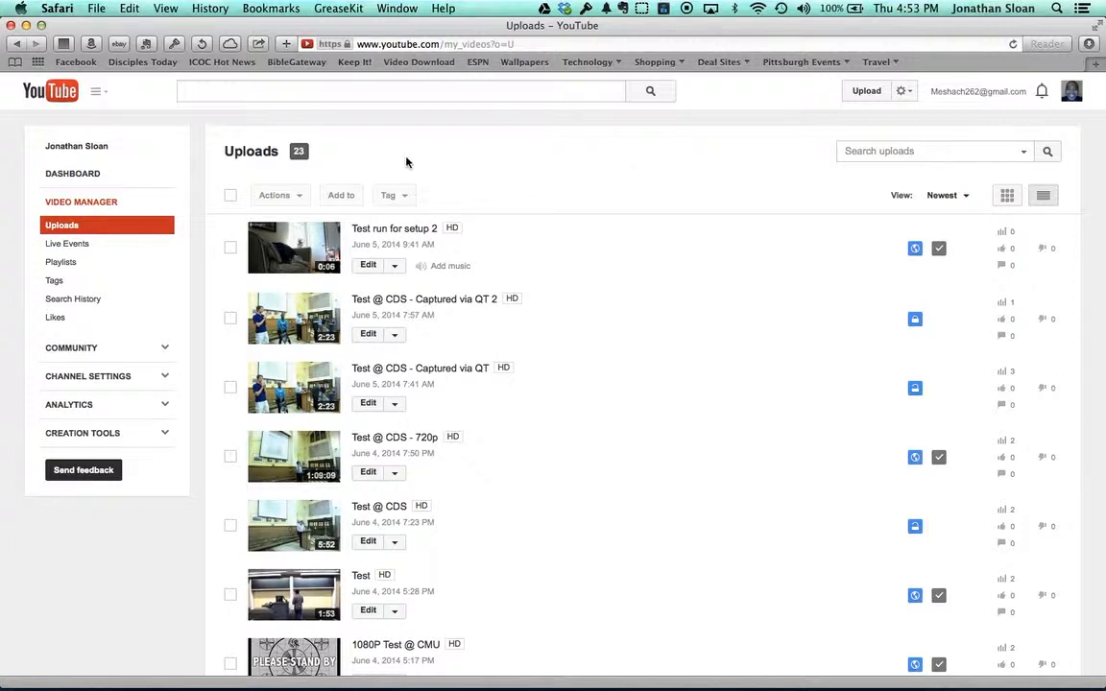
left_click(99, 246)
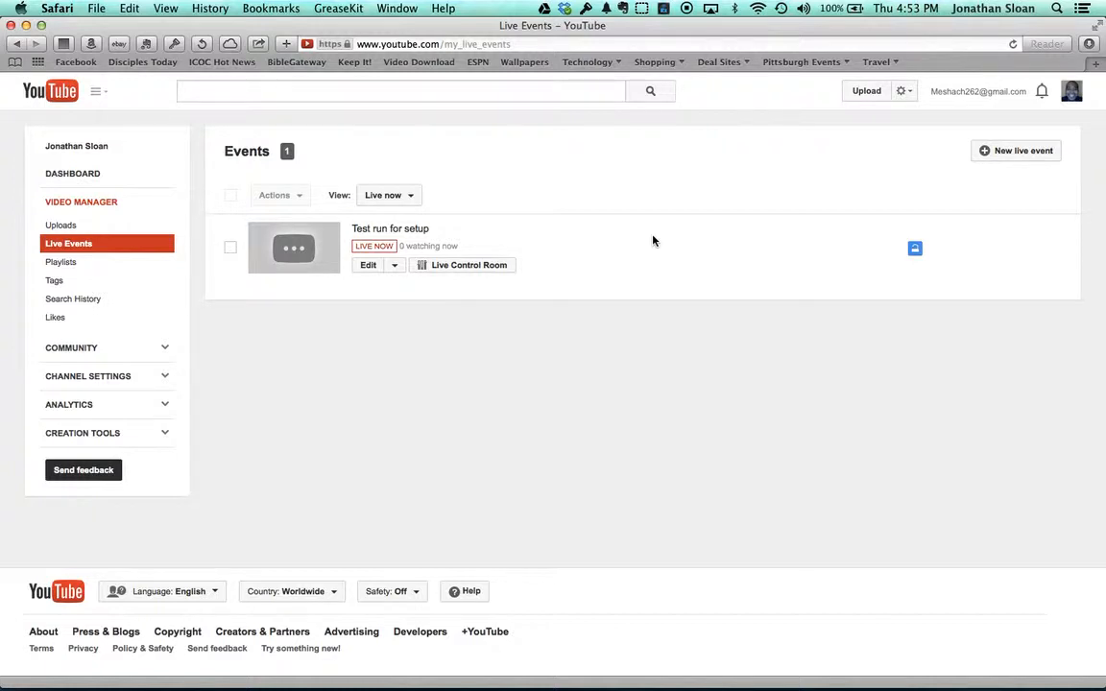
Step: Start a new live event and title it "Test Event for Video"
left_click(1023, 152)
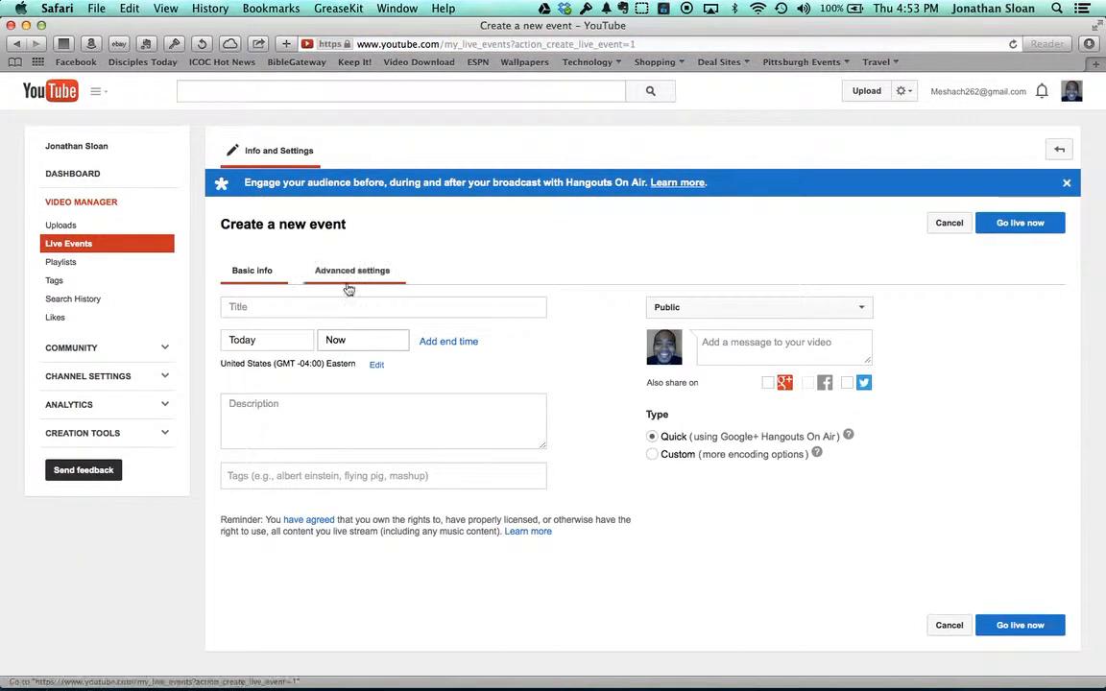
left_click(321, 309)
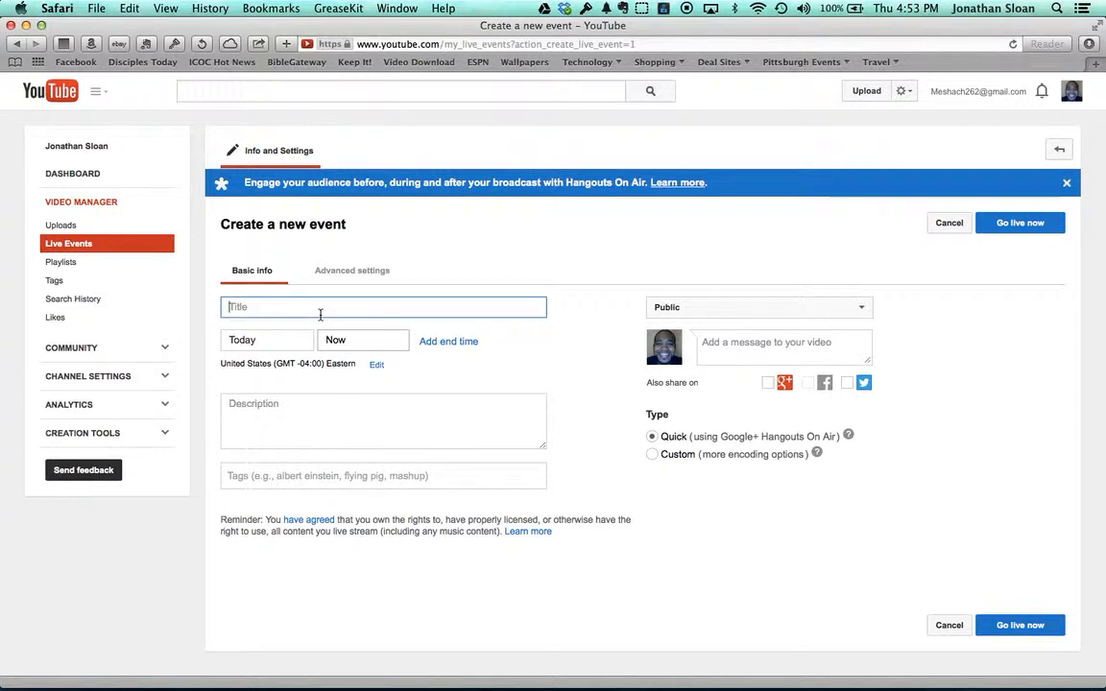
type("Test")
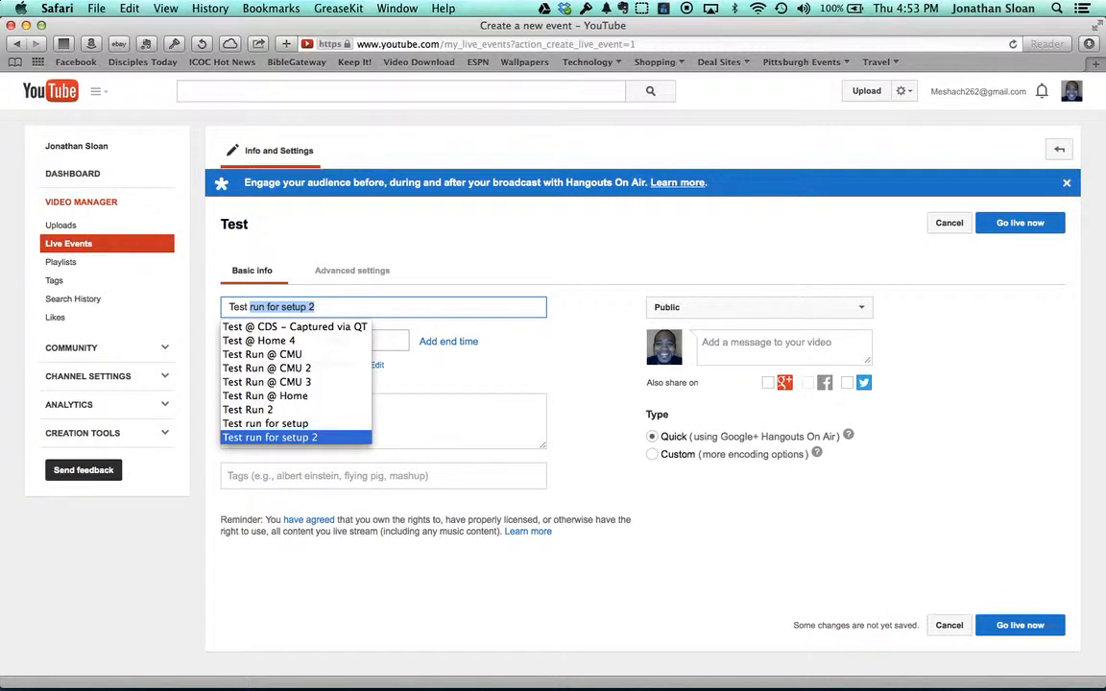
type(" Event for ")
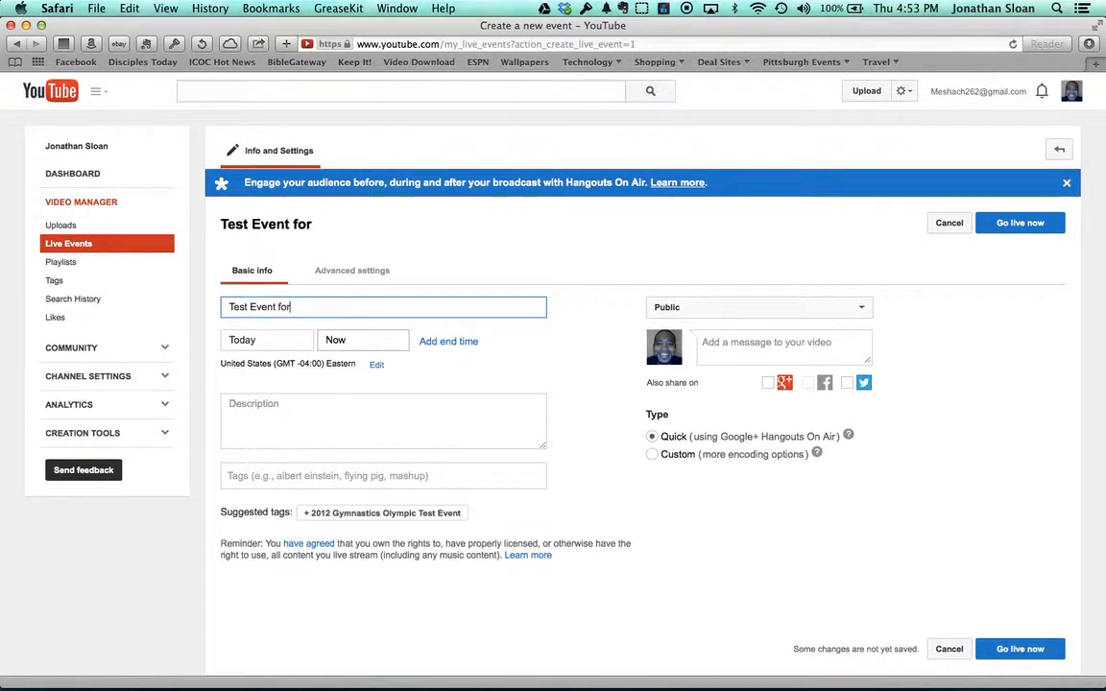
type("Video")
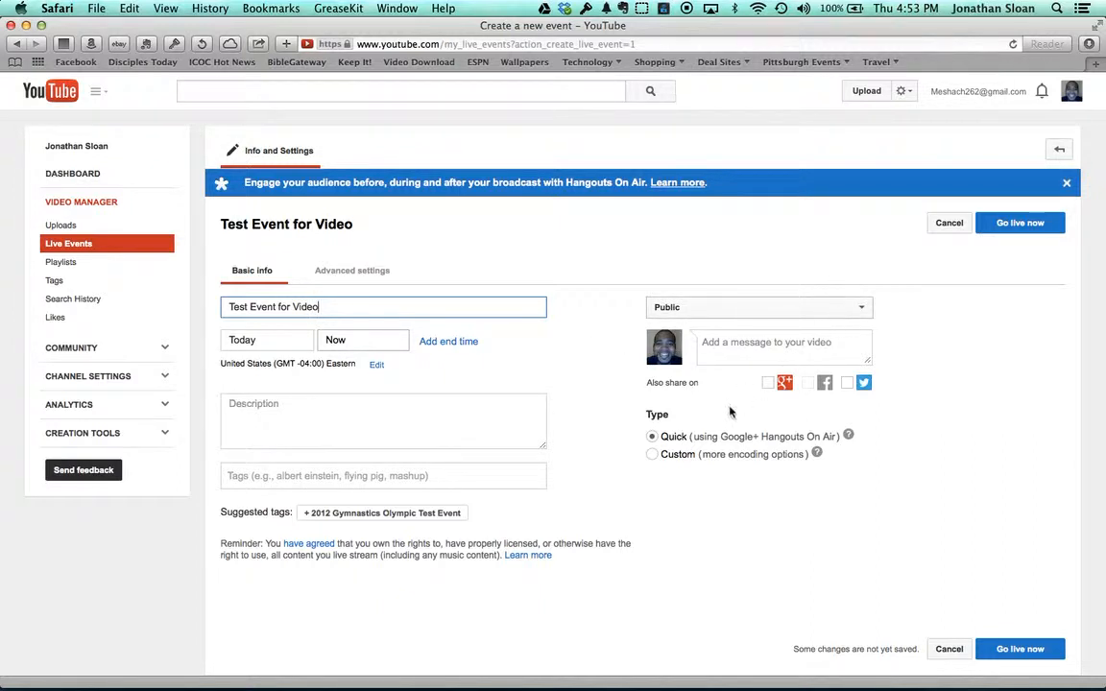
Step: Set the event type to Custom (more encoding options) and its start time to 4:30pm today
left_click(653, 456)
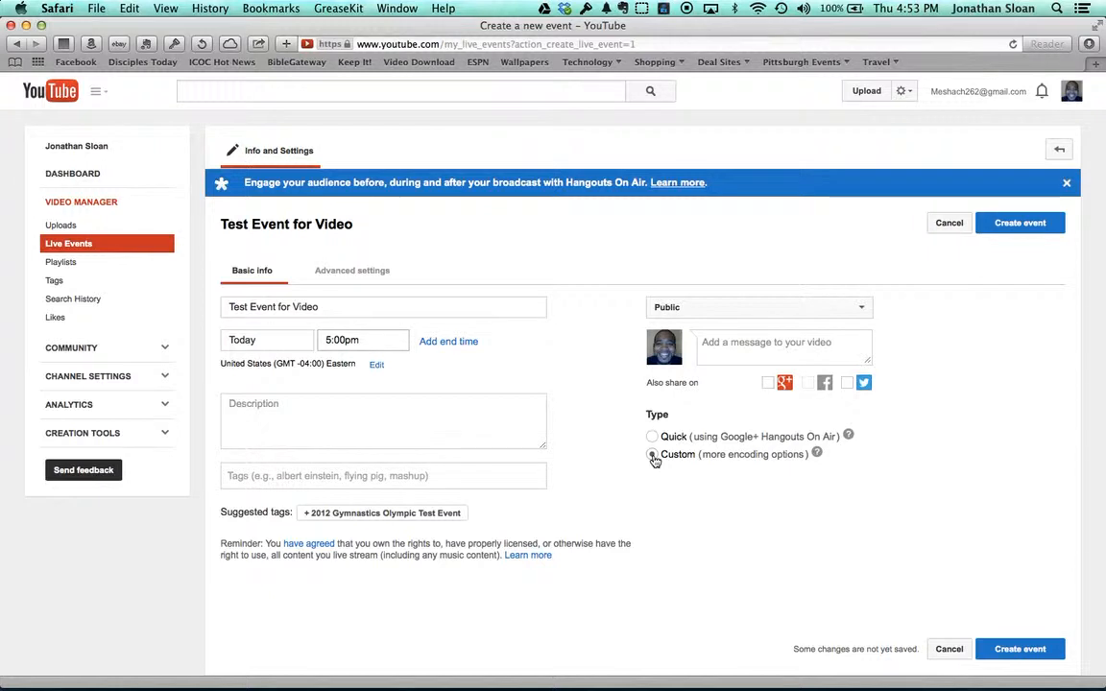
left_click(370, 342)
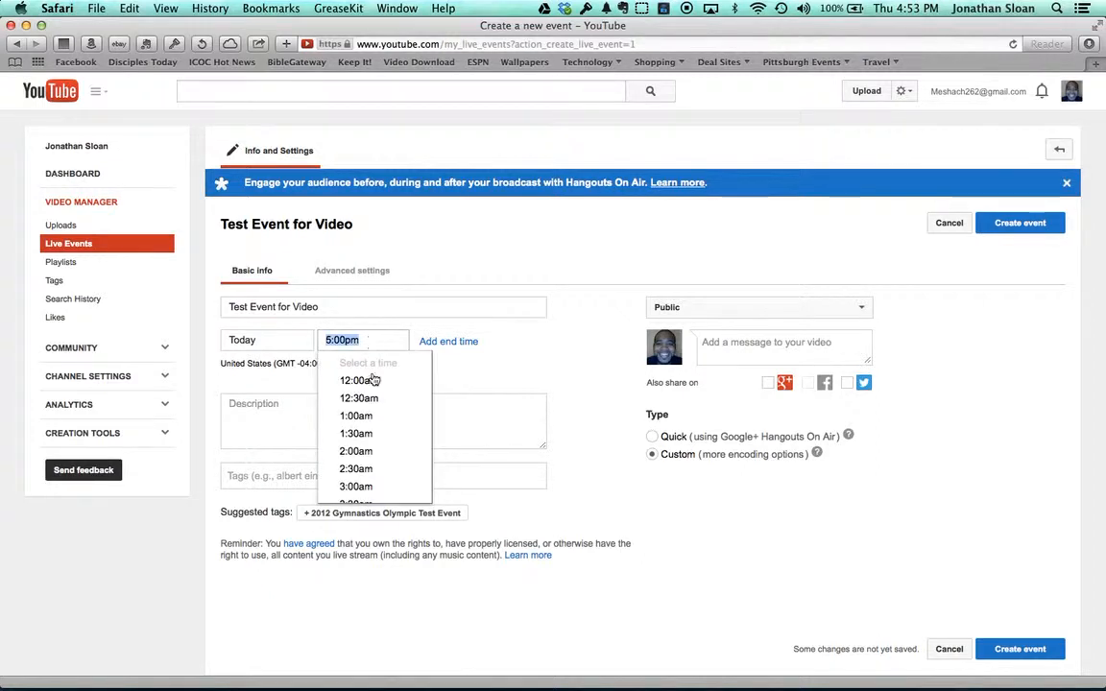
scroll(400, 470, "down", 5)
scroll(399, 471, "down", 7)
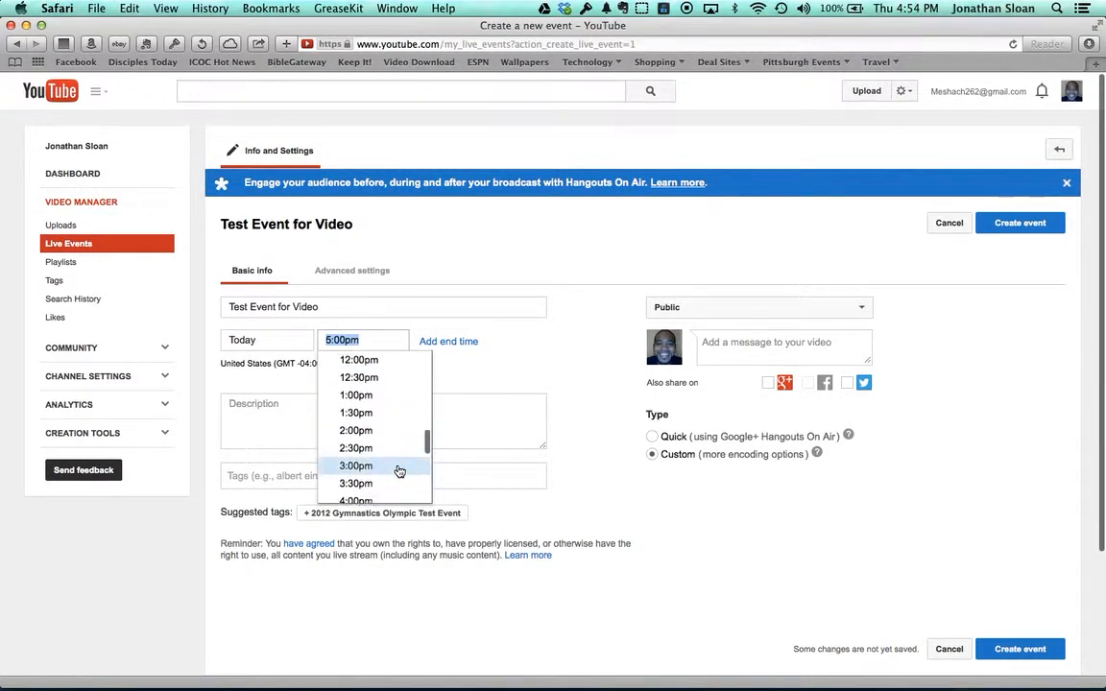
scroll(399, 470, "down", 2)
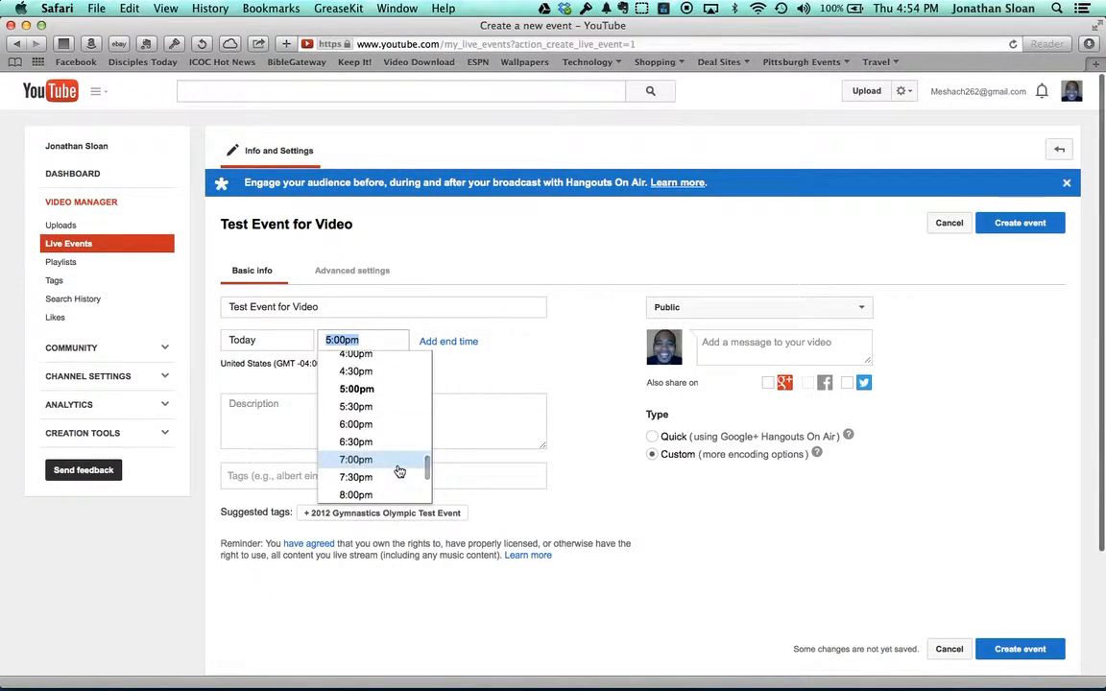
scroll(399, 470, "up", 3)
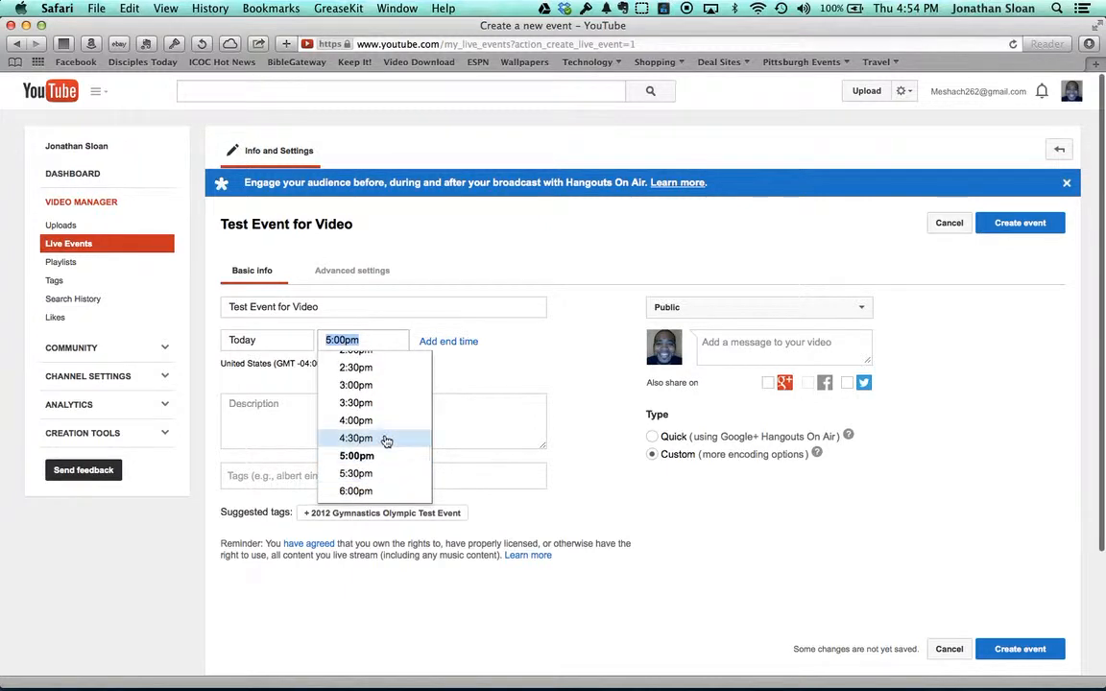
left_click(385, 437)
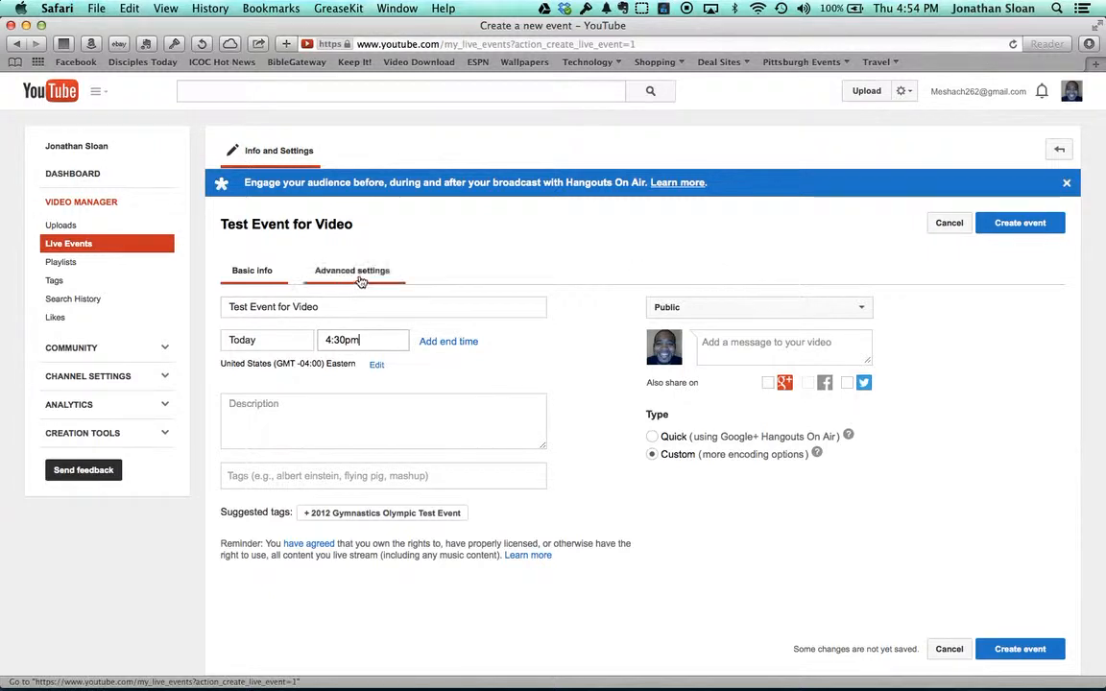
Step: Create the event and set its basic ingestion bitrate to 1500 Kbps - 4000 Kbps (720p)
left_click(1020, 226)
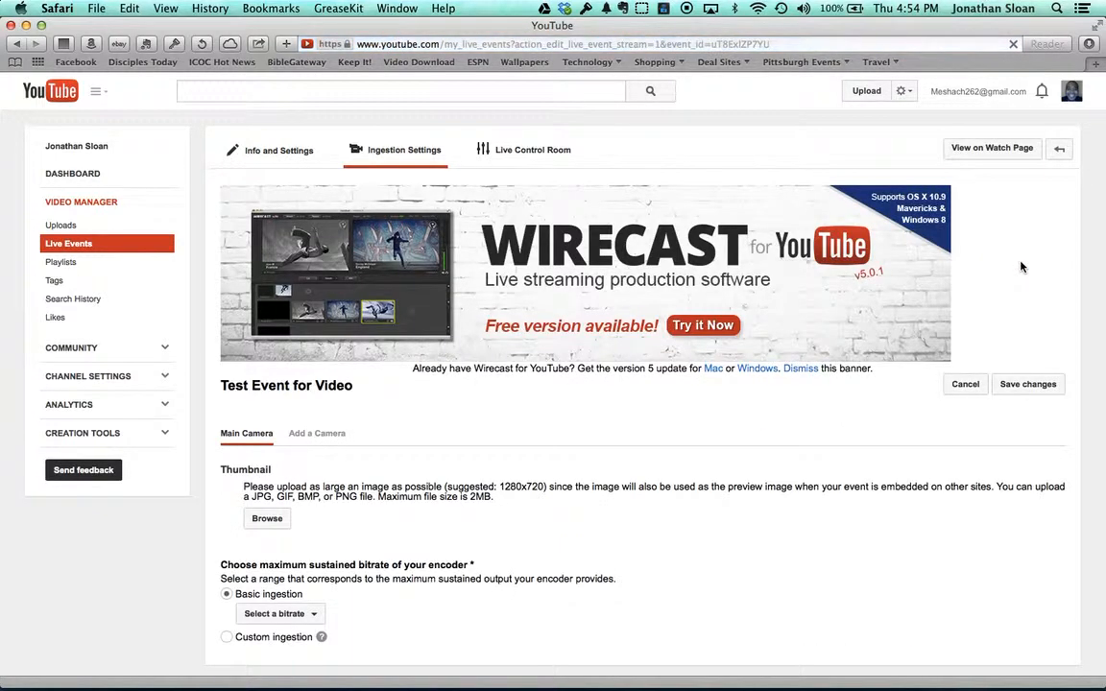
scroll(876, 419, "down", 2)
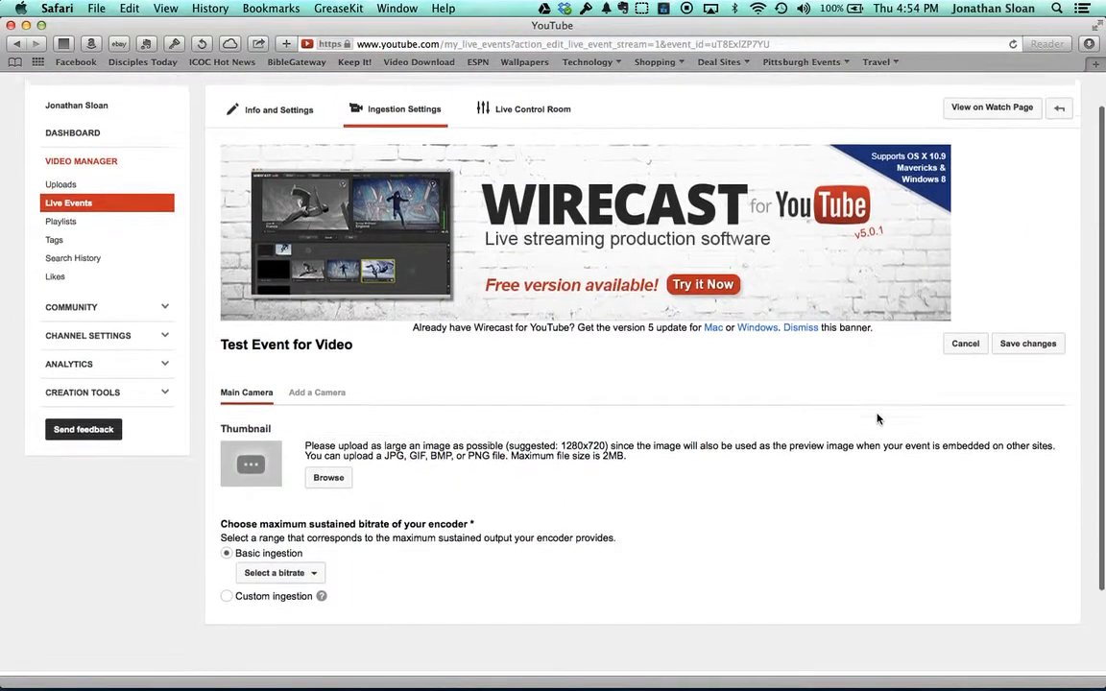
scroll(876, 418, "down", 3)
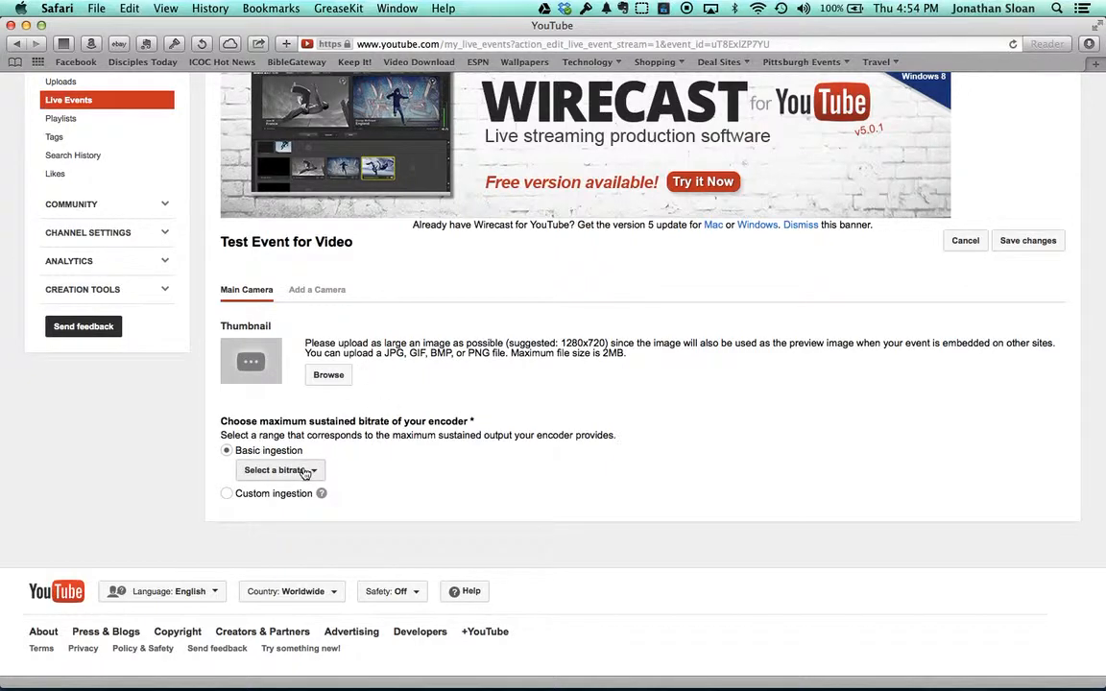
scroll(305, 472, "up", 5)
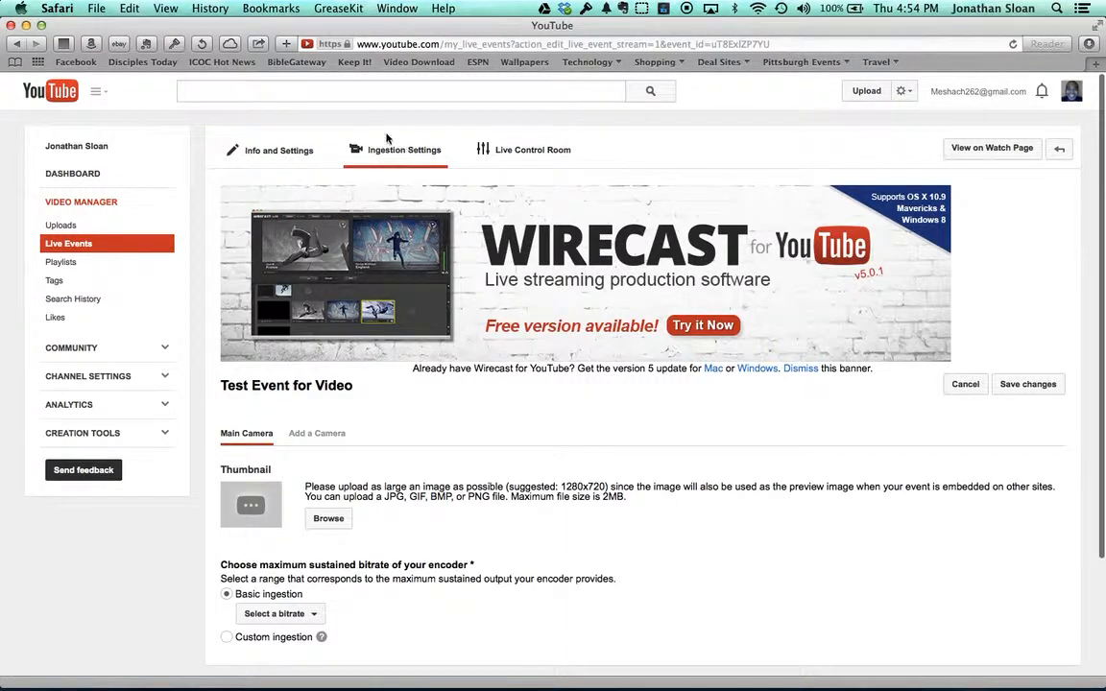
scroll(427, 433, "down", 3)
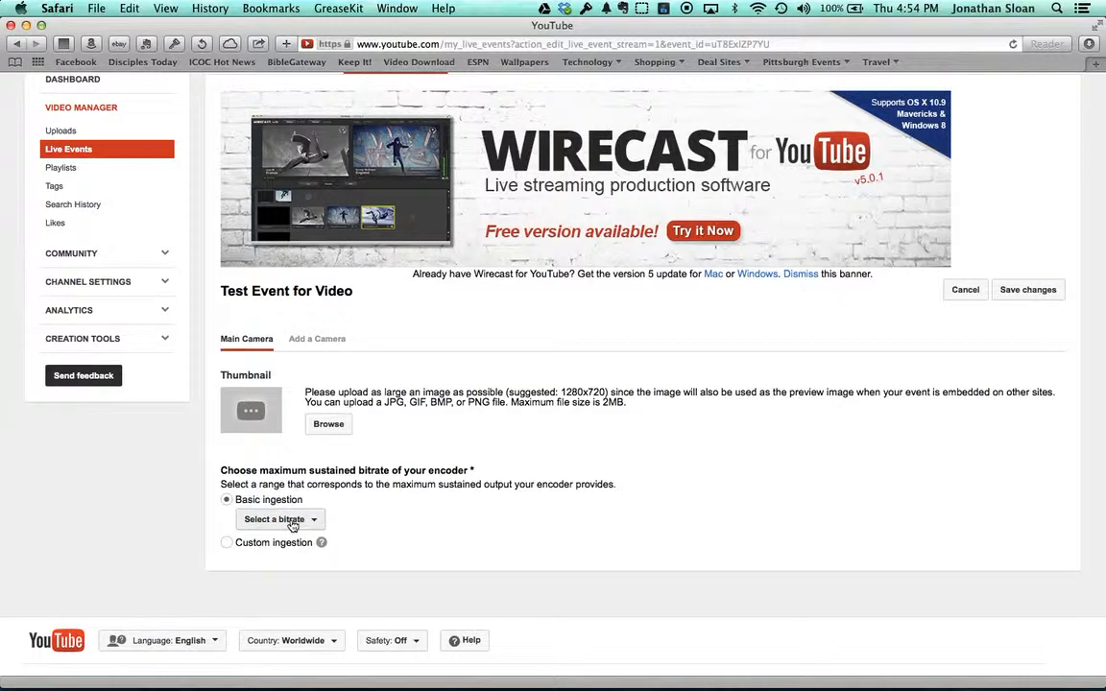
left_click(292, 523)
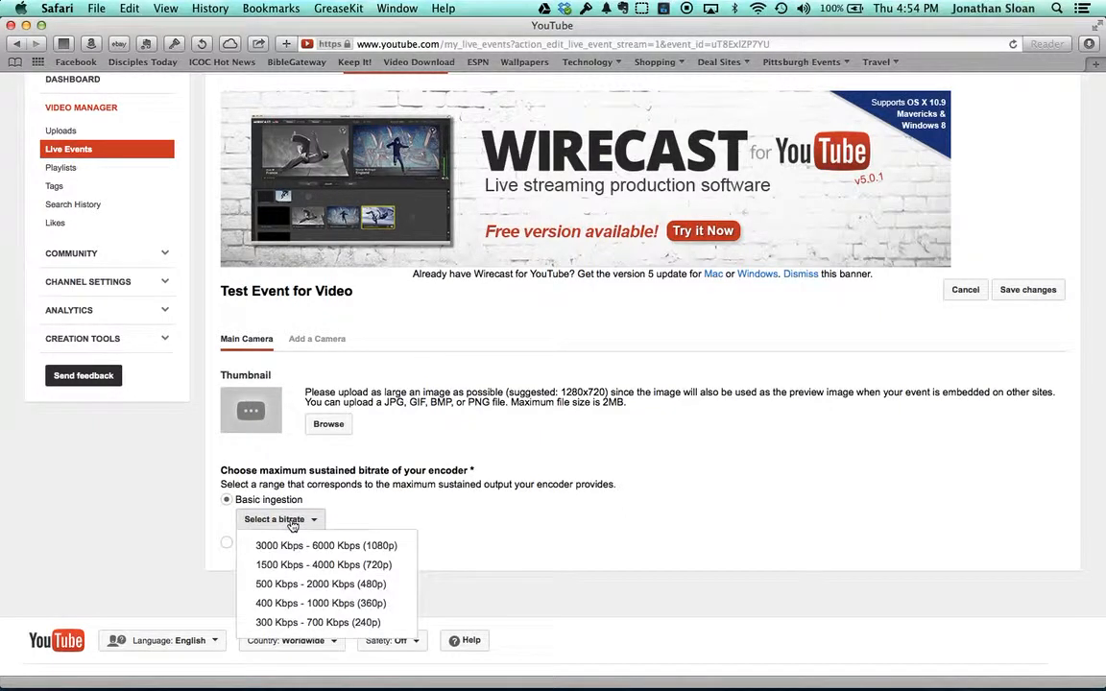
left_click(373, 565)
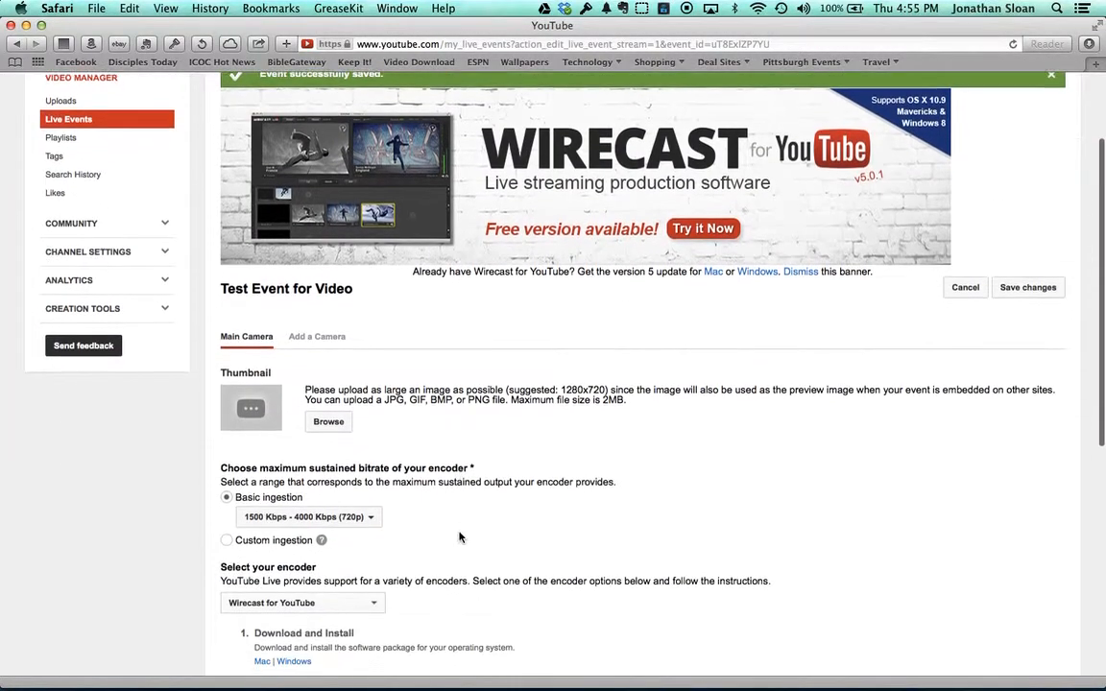
Step: Choose Wirecast for YouTube as the encoder and save the event's ingestion settings
scroll(459, 538, "down", 5)
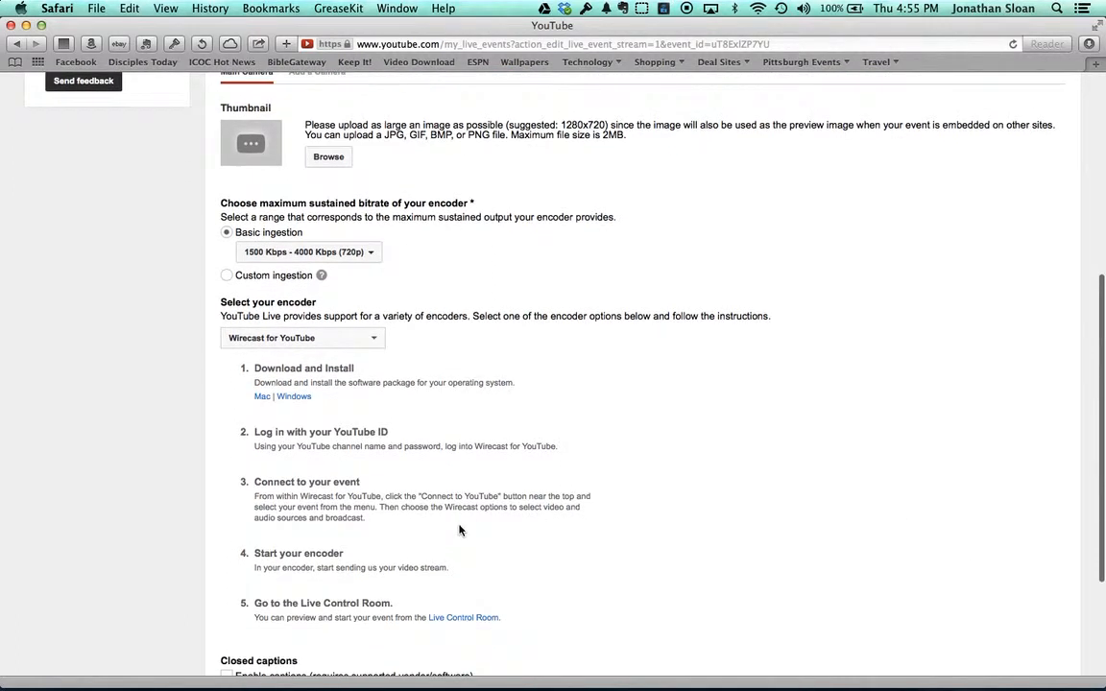
left_click(356, 339)
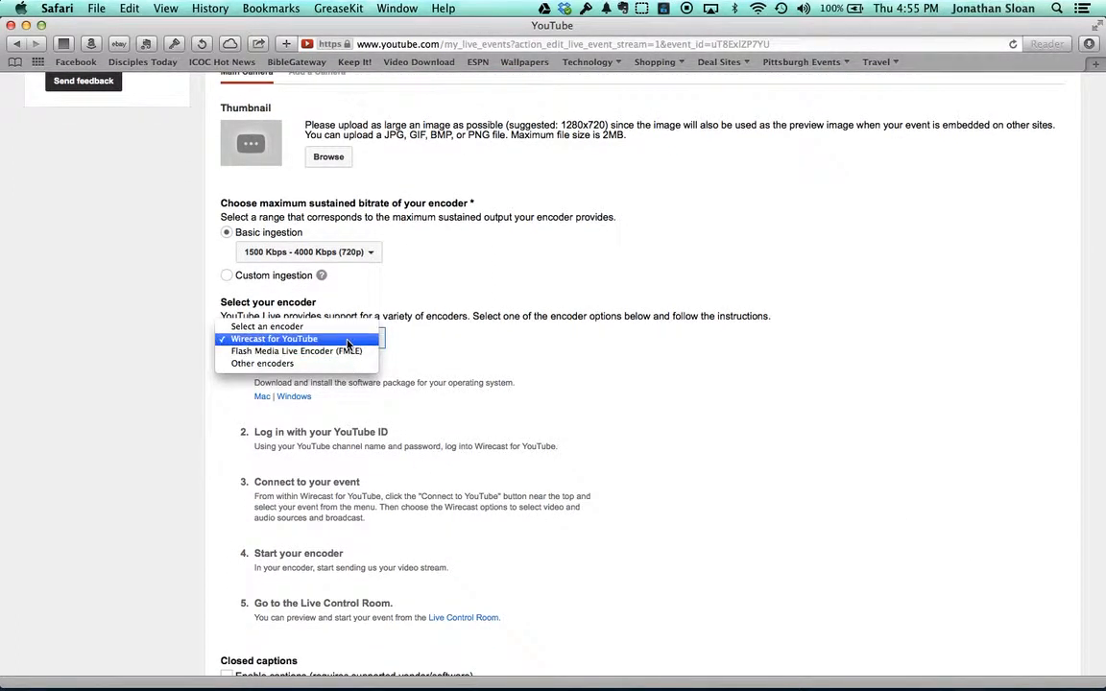
left_click(347, 341)
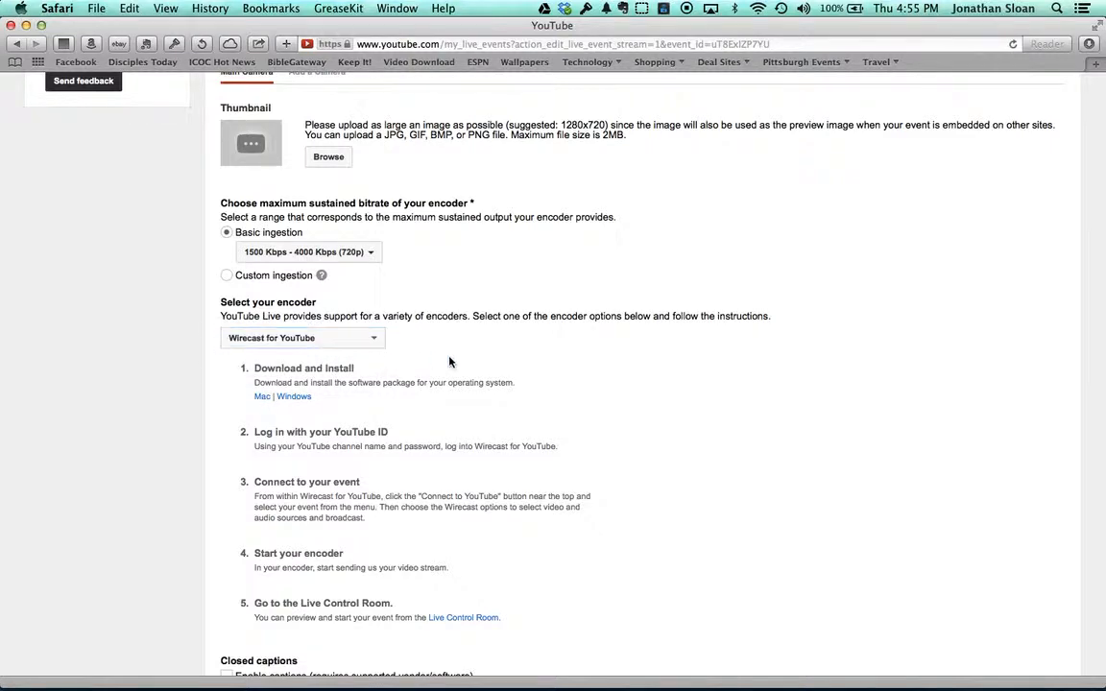
scroll(529, 443, "down", 1)
scroll(528, 444, "down", 4)
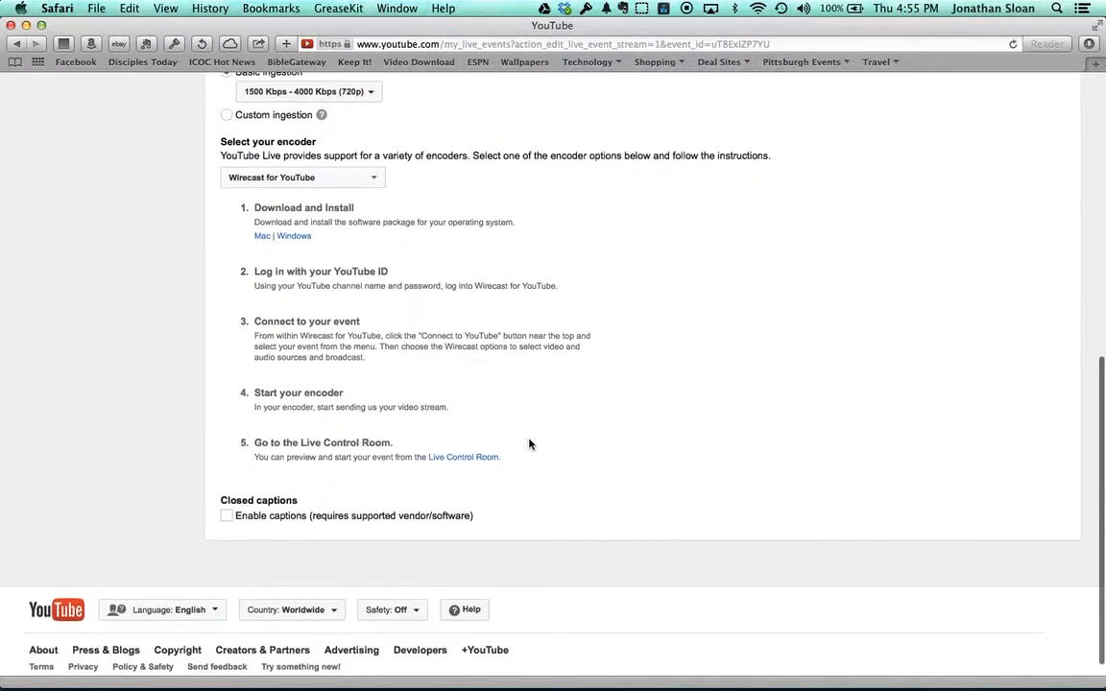
scroll(529, 443, "up", 12)
scroll(844, 475, "down", 2)
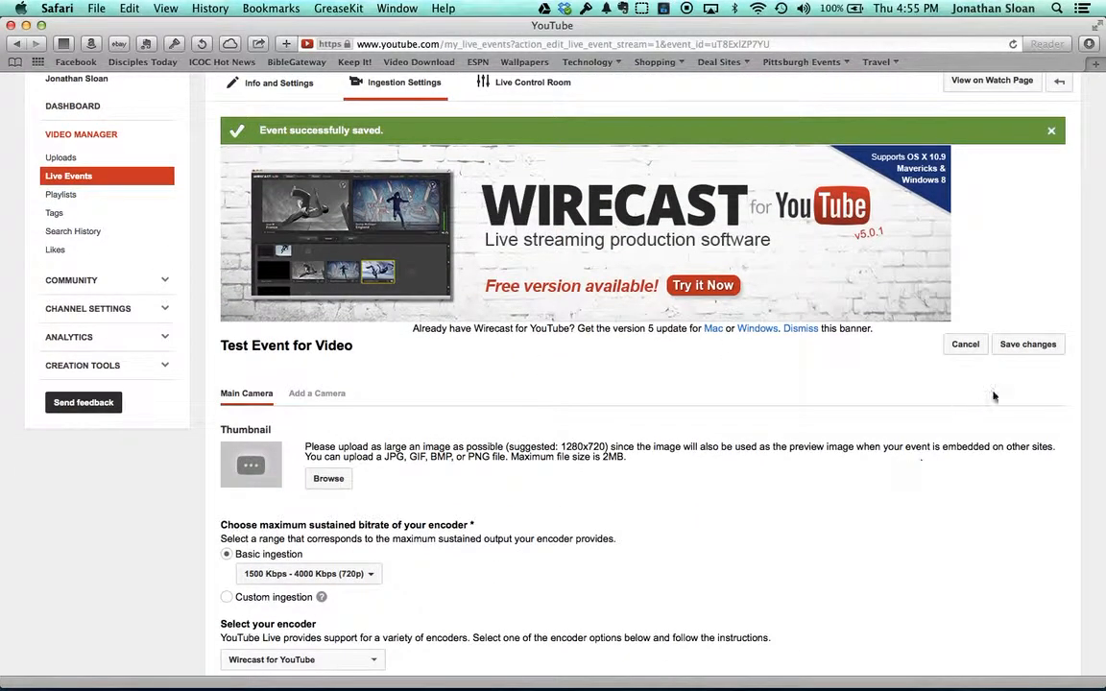
left_click(1027, 346)
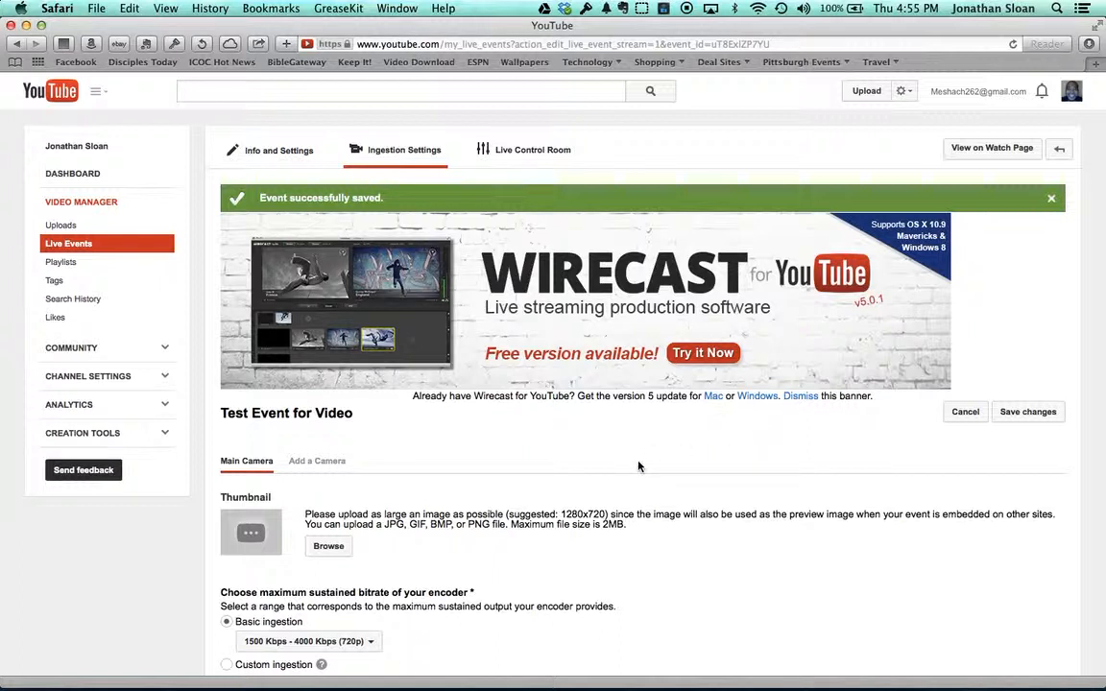
Step: Switch to Wirecast and delete the Camera shot next to the Blank Shot
mouse_move(683, 687)
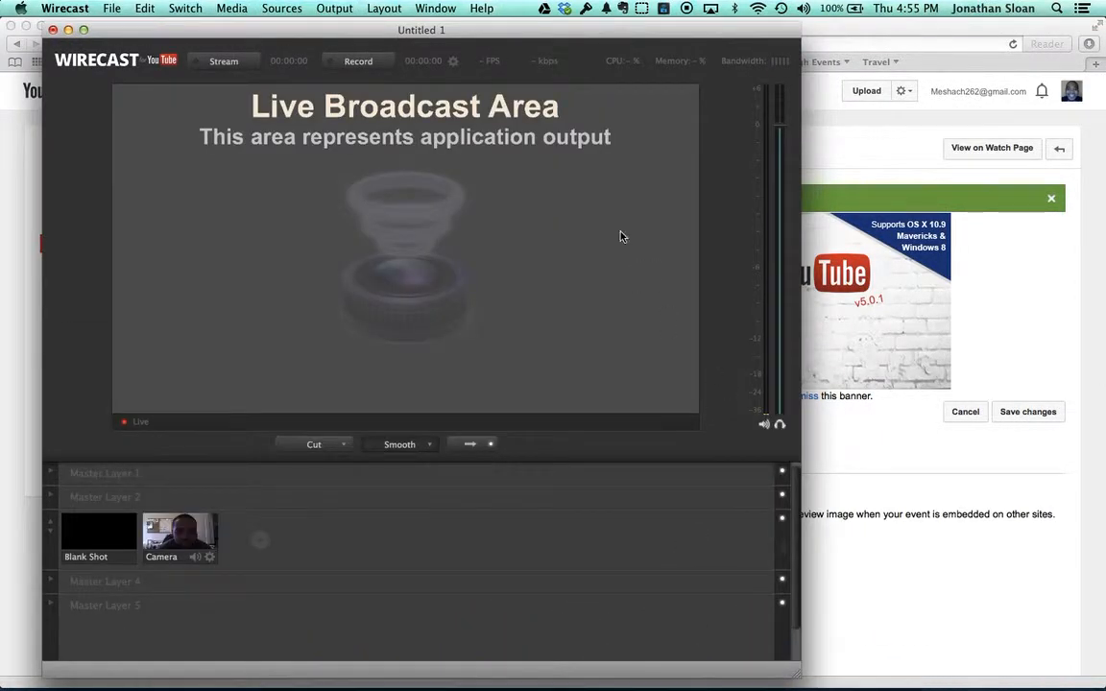
left_click_drag(583, 30, 688, 36)
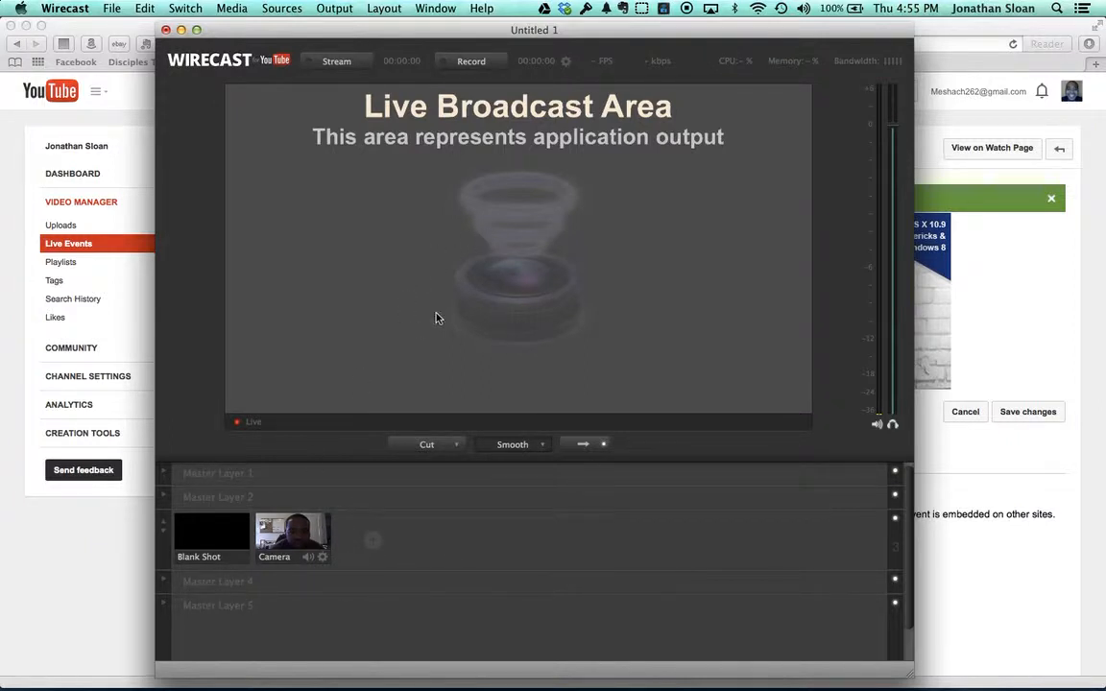
left_click(323, 561)
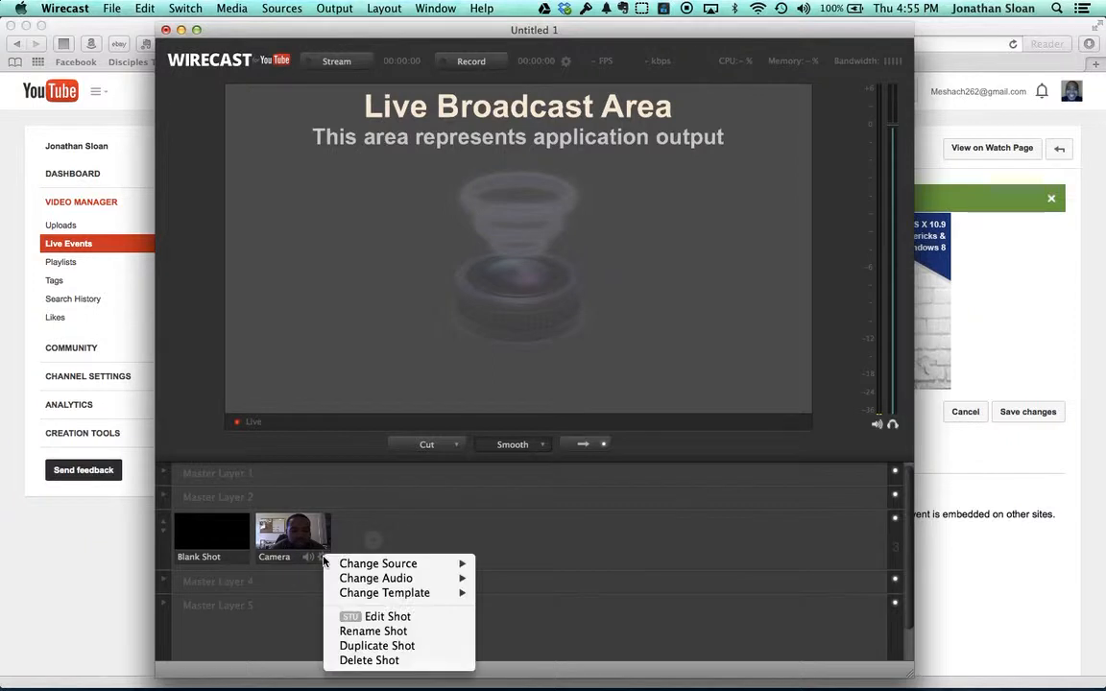
left_click(364, 660)
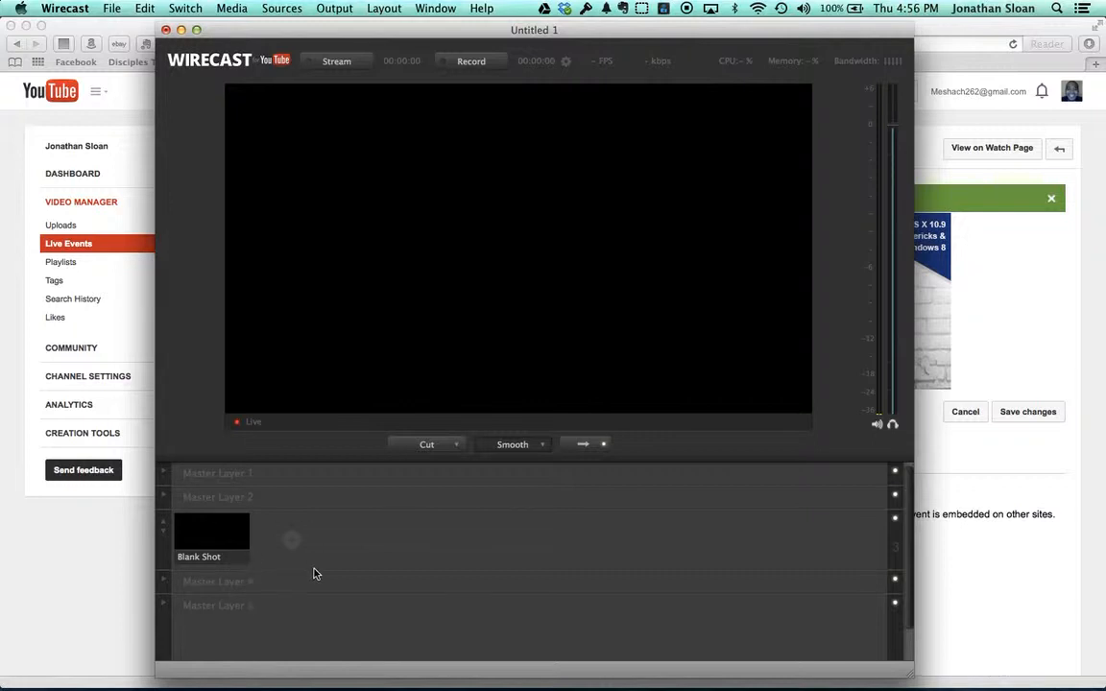
Step: Add a Logitech Webcam C930e video shot next to the Blank Shot
mouse_move(298, 555)
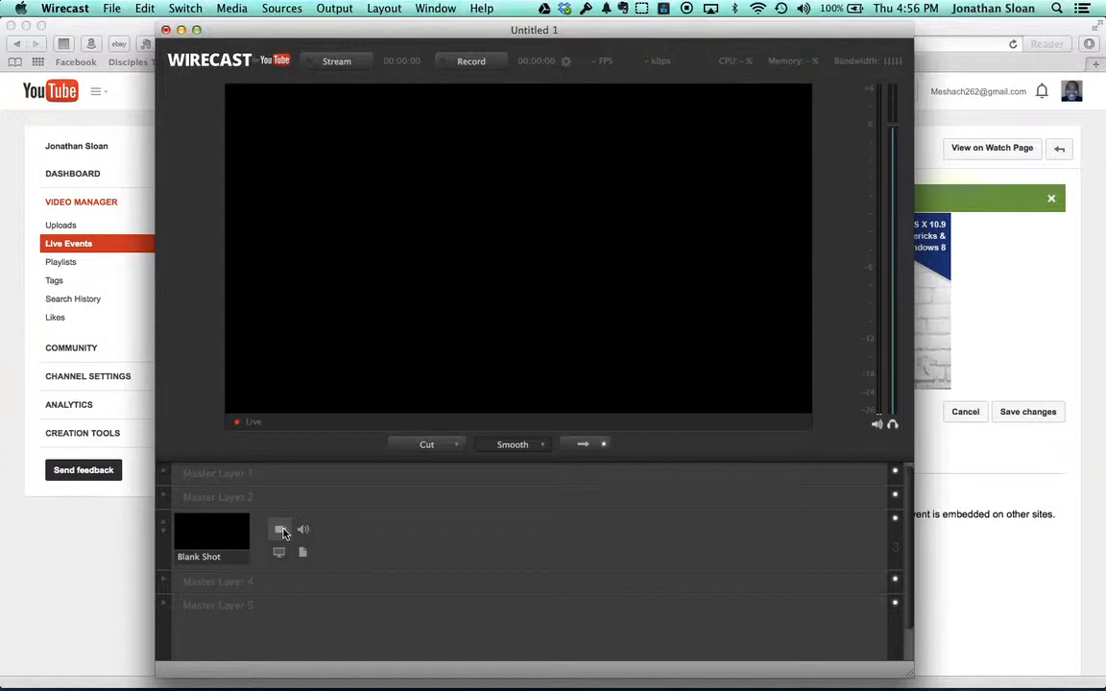
left_click(281, 531)
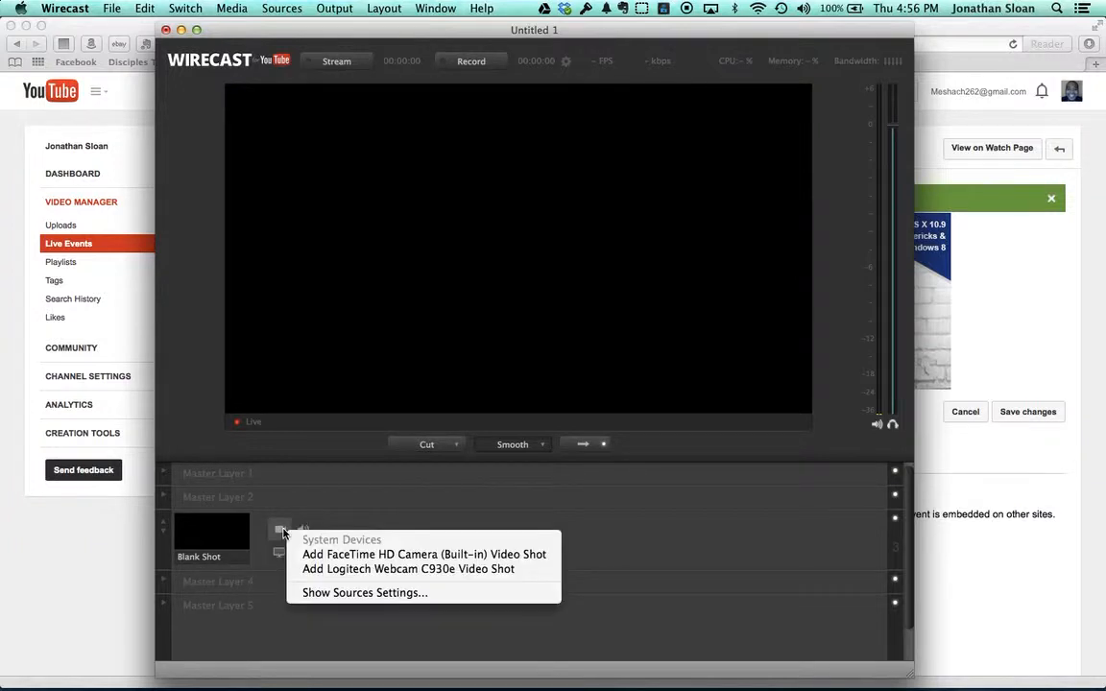
left_click(370, 574)
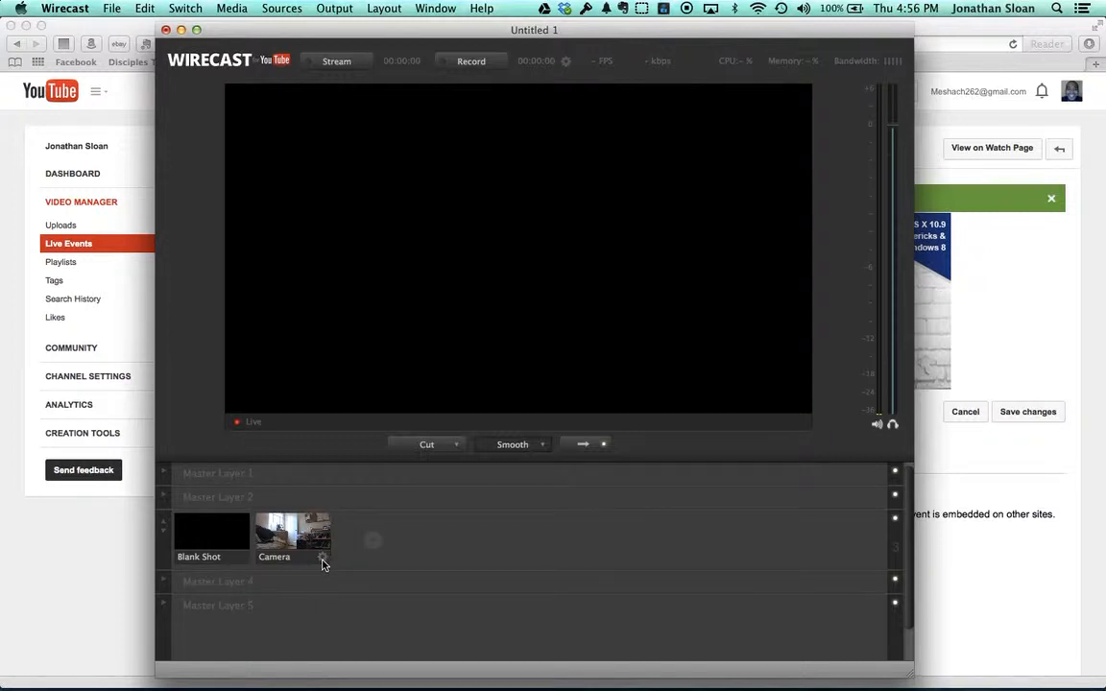
Step: Add a separate Logitech Webcam C930e audio shot beside the Camera shot, and delete that audio shot again
mouse_move(380, 554)
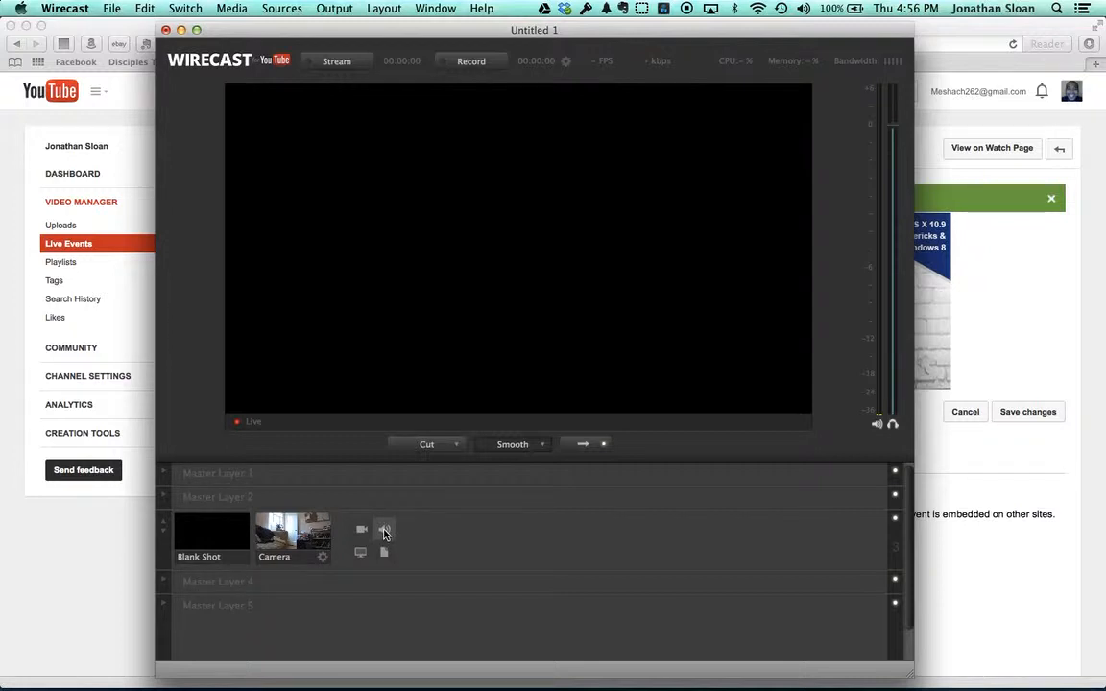
left_click(384, 531)
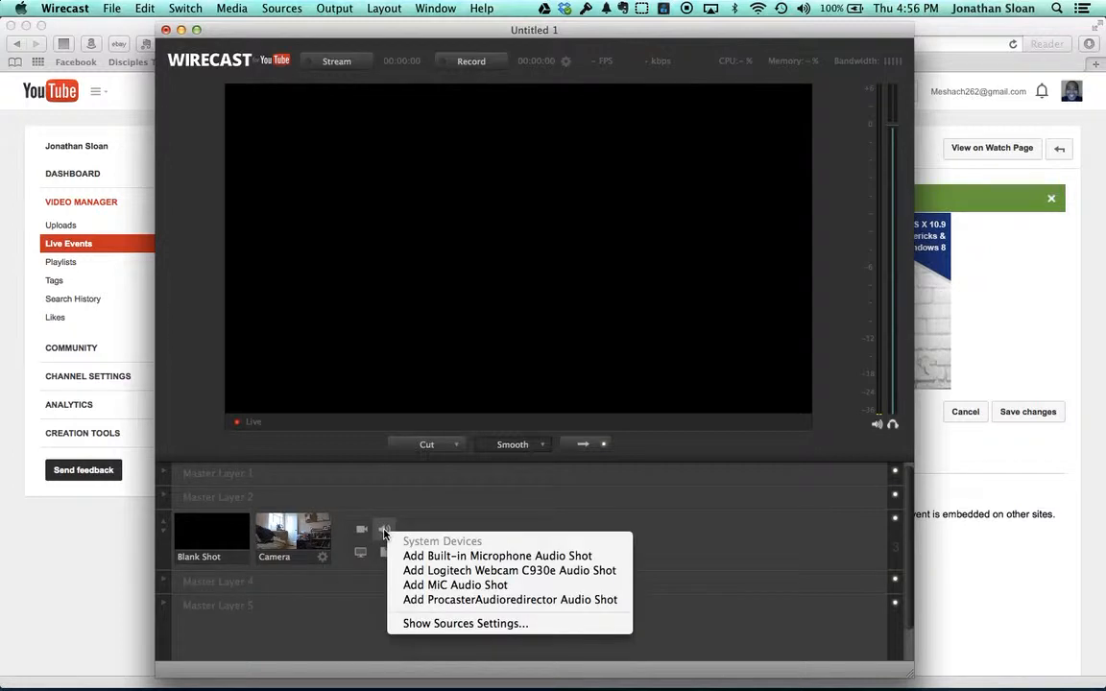
left_click(488, 571)
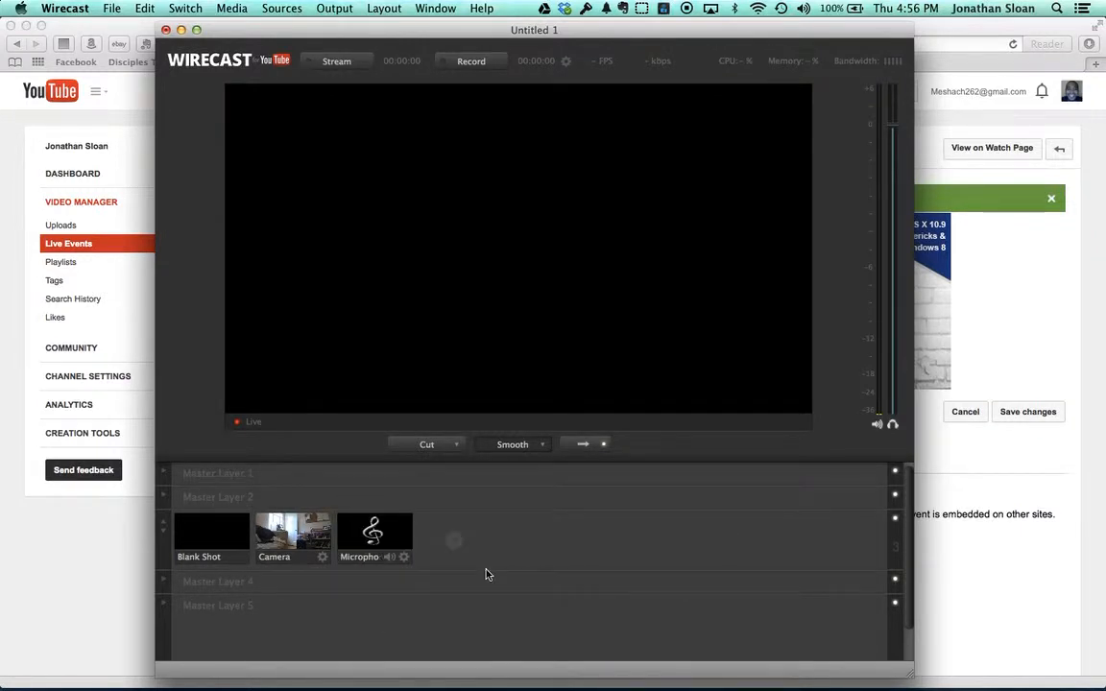
left_click(404, 560)
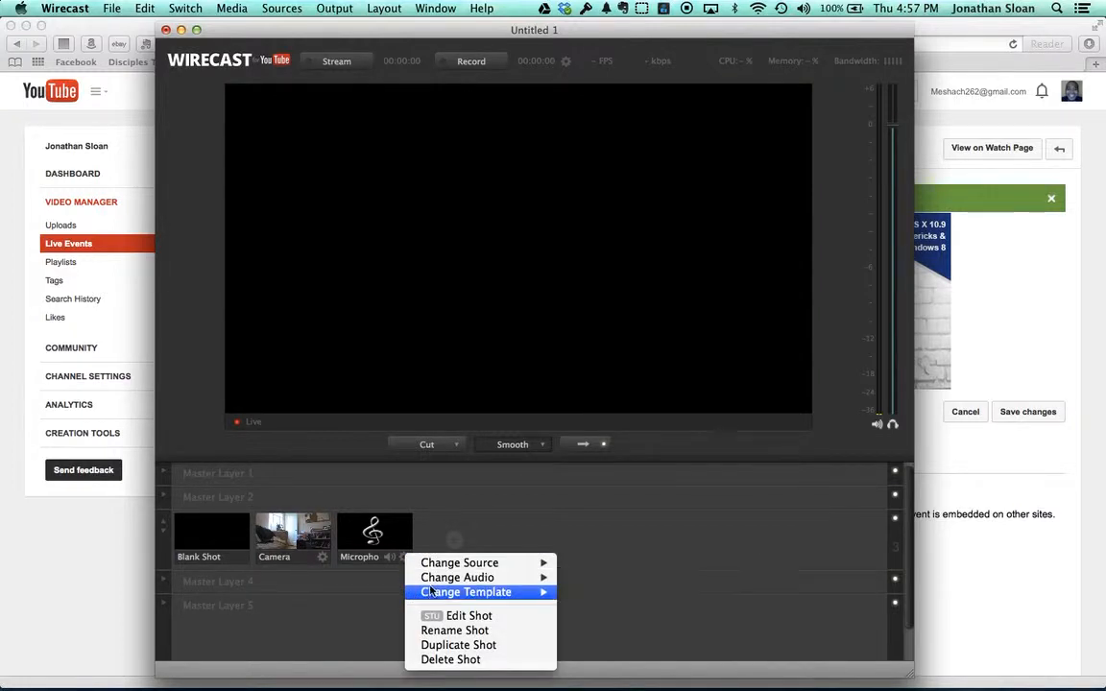
left_click(457, 661)
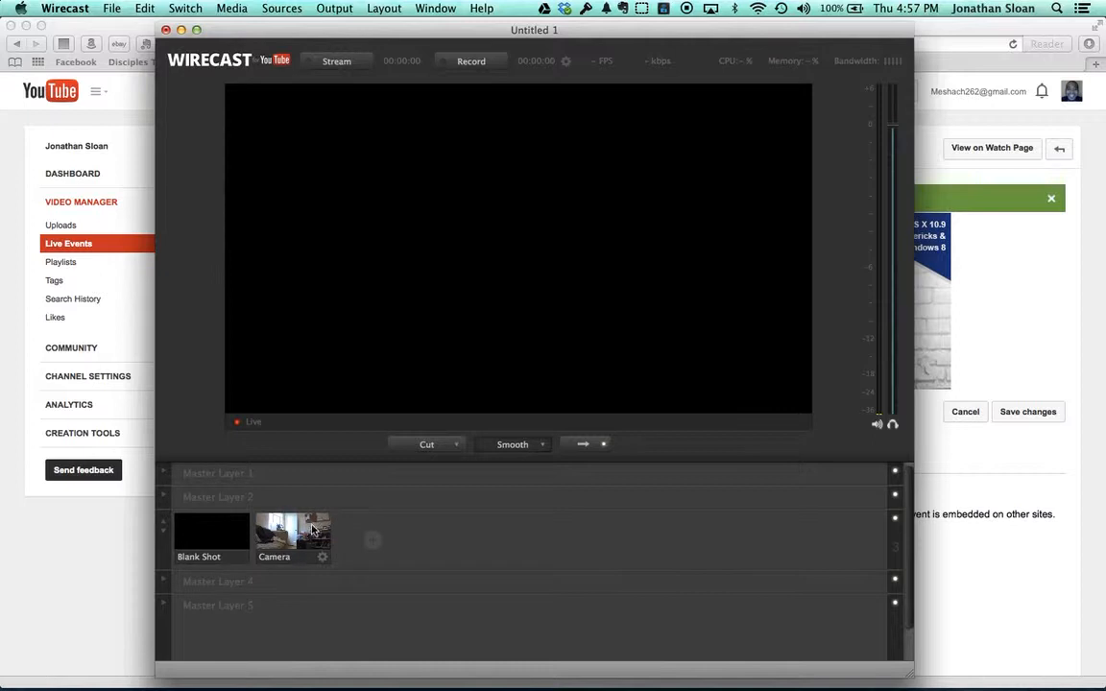
Step: Change the Camera shot's audio to Logitech Webcam C930e Audio
left_click(323, 558)
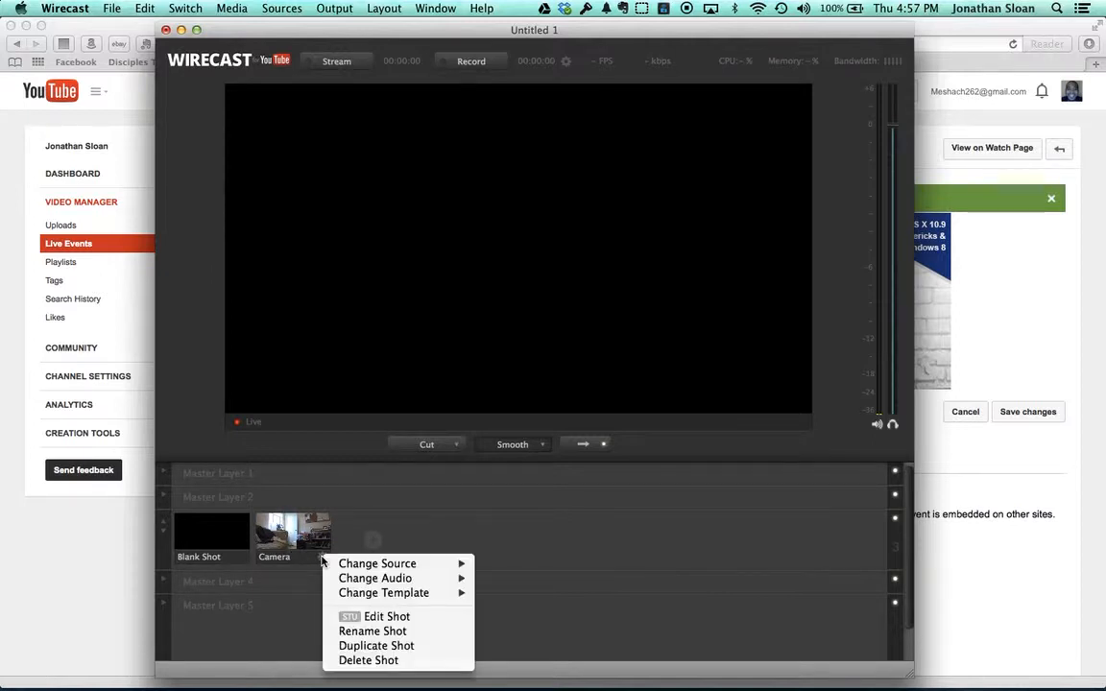
mouse_move(383, 583)
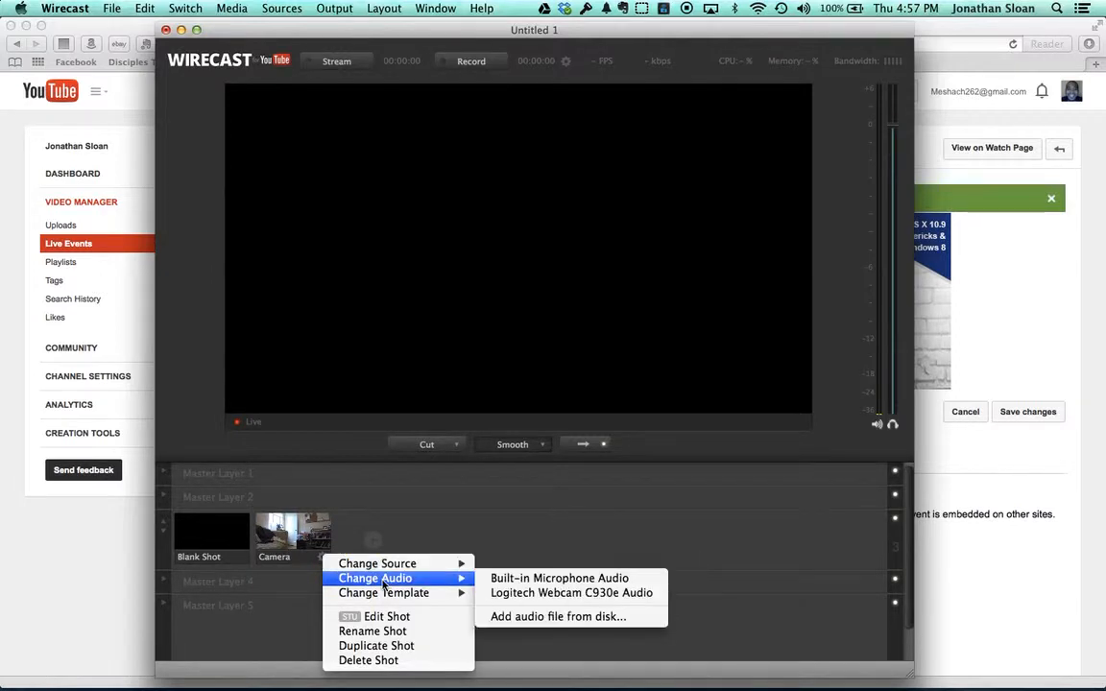
left_click(536, 594)
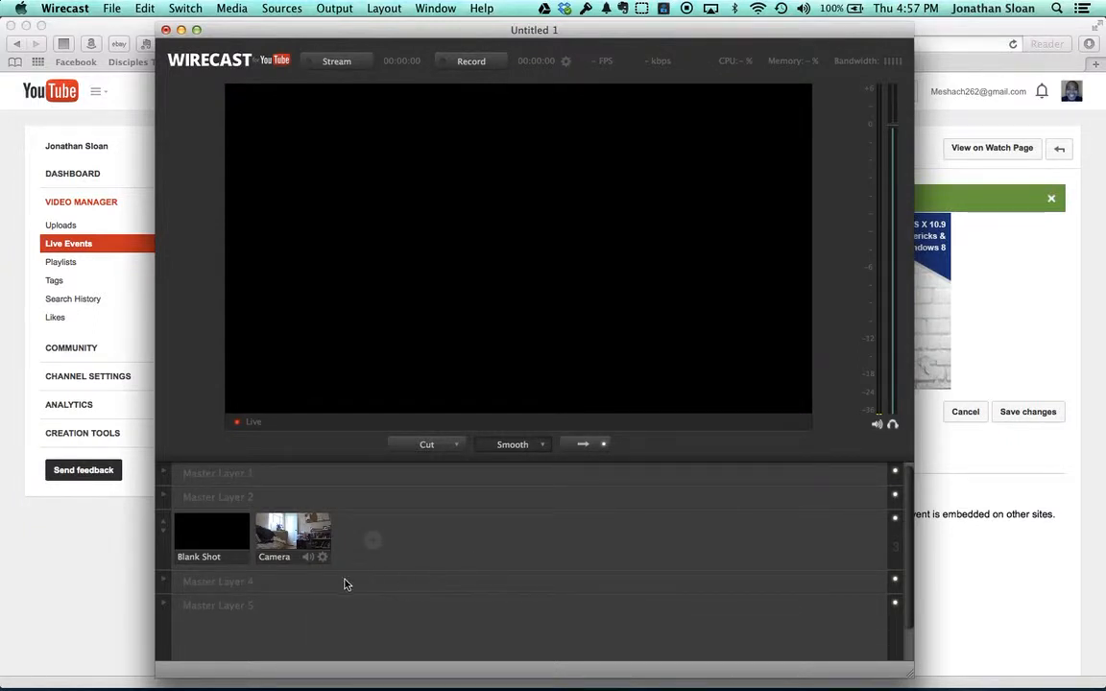
Step: Put the Camera shot into the live area and mute the computer's sound output
left_click(296, 535)
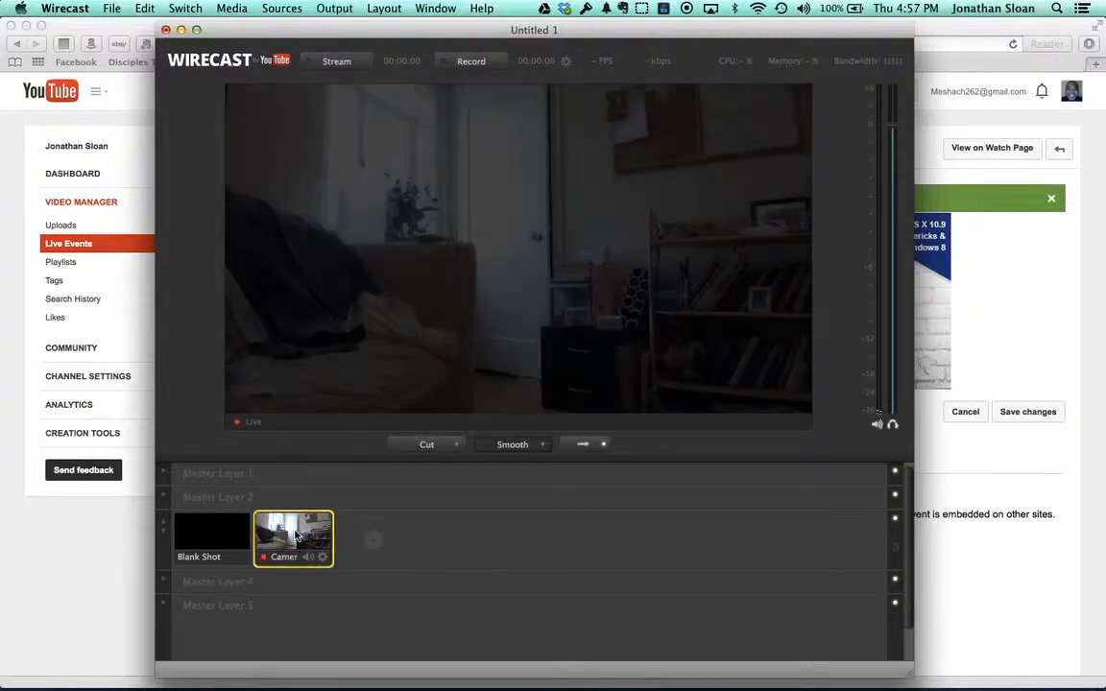
key("XF86AudioMute")
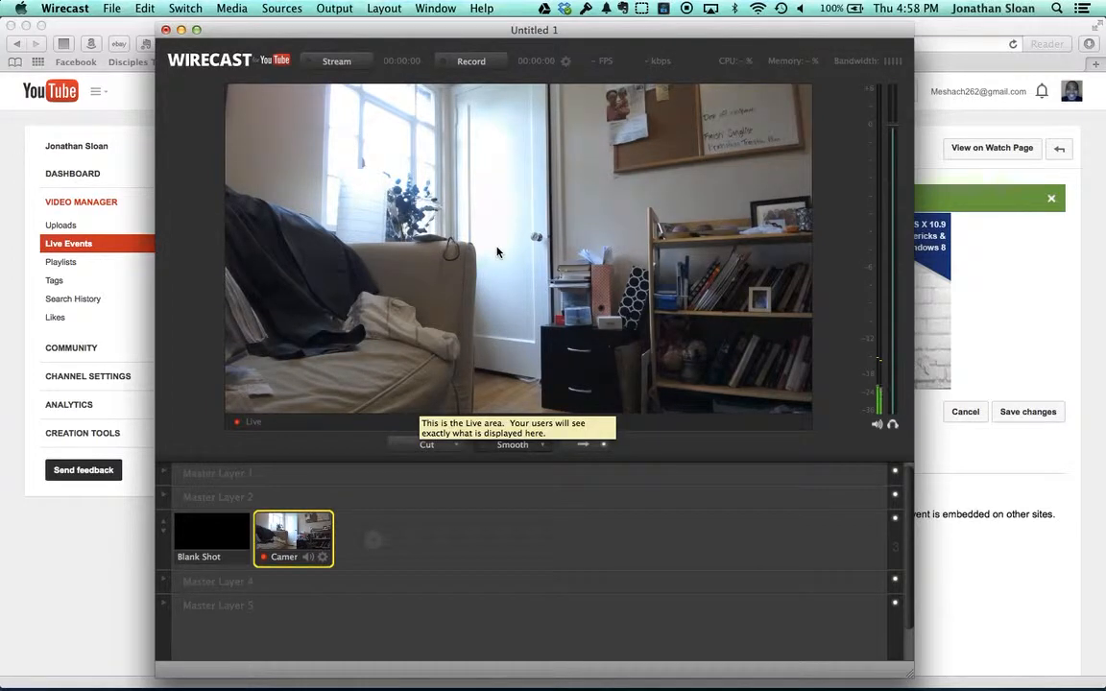
Step: Open the output settings and select the enabled, not yet configured YouTube output
left_click(329, 10)
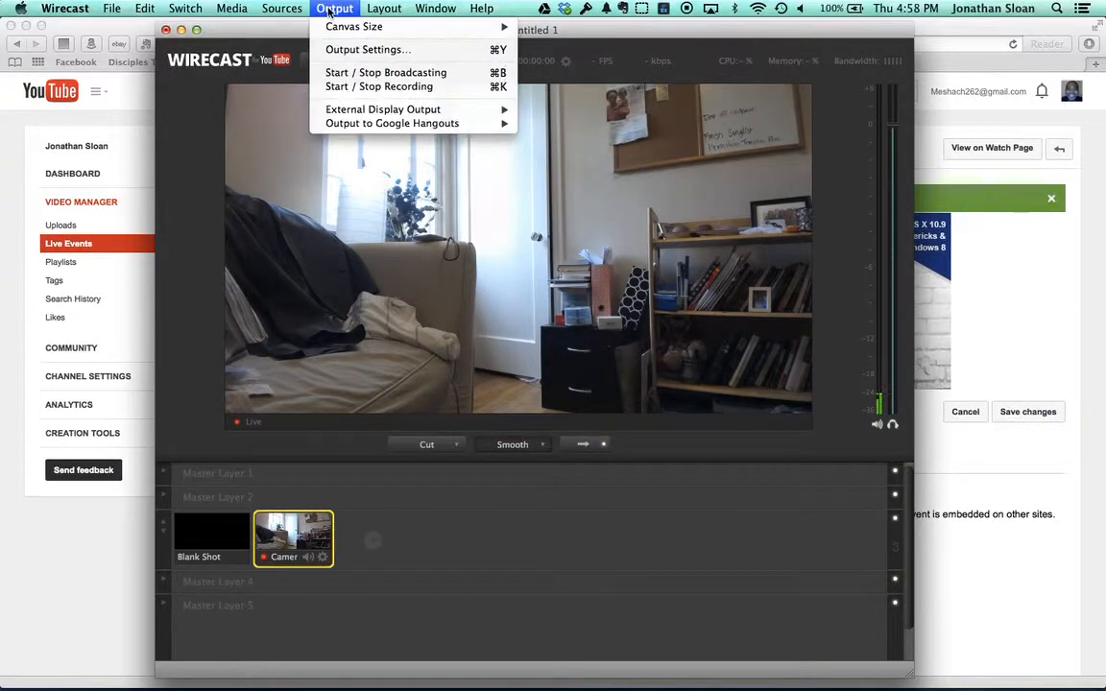
left_click(360, 55)
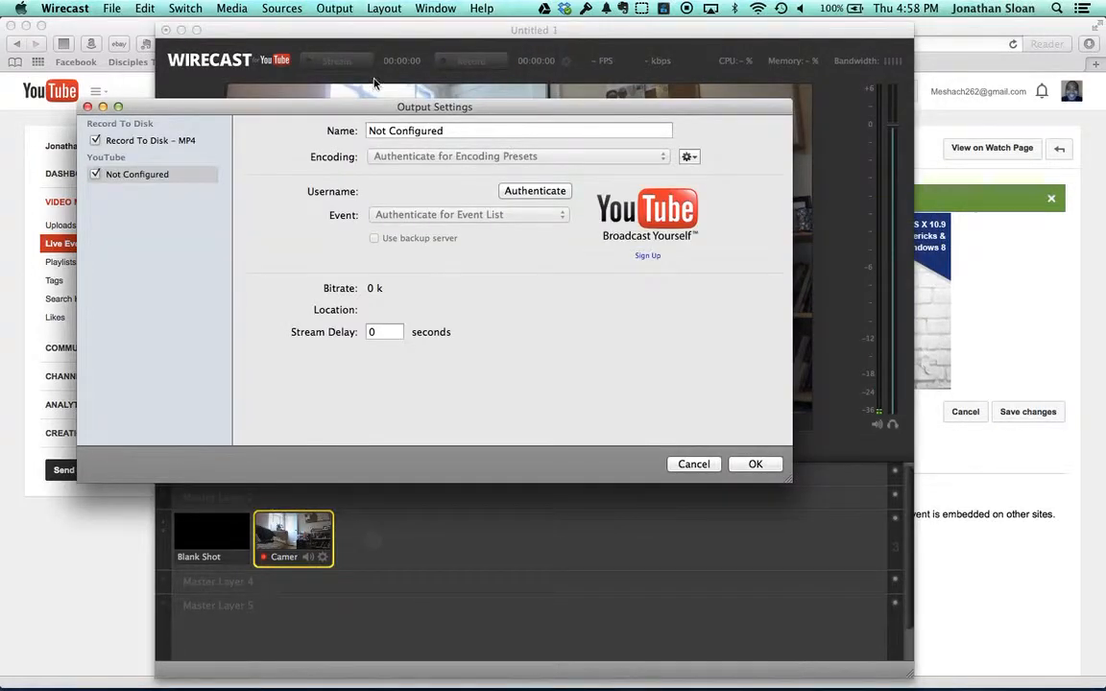
left_click_drag(390, 111, 452, 128)
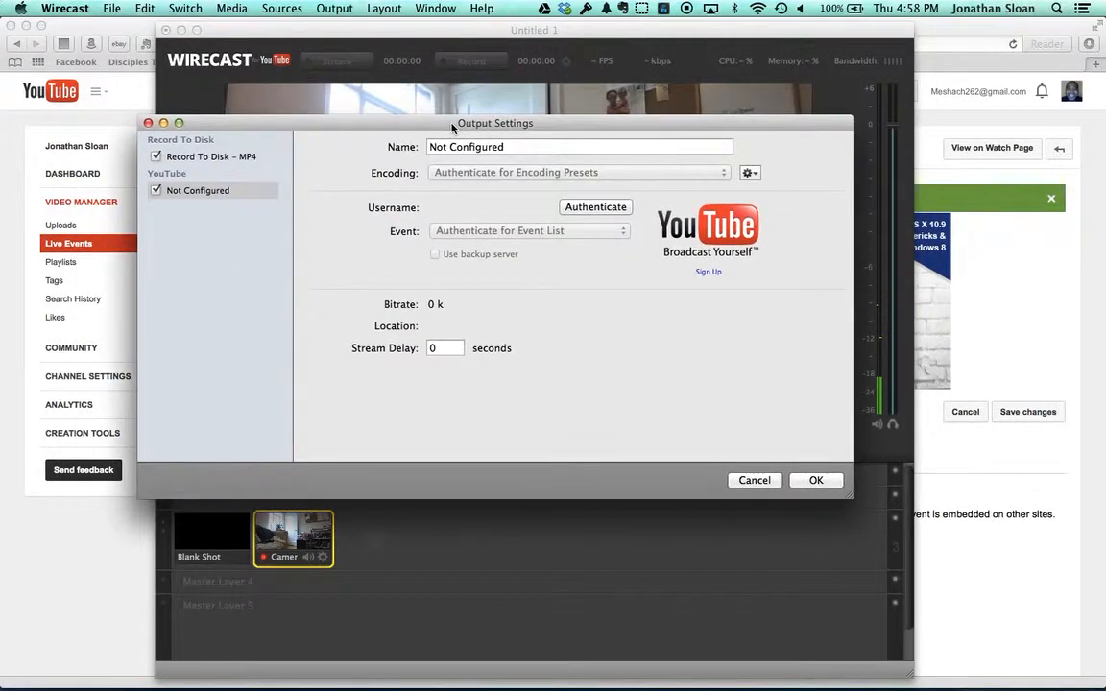
left_click(212, 191)
left_click(155, 191)
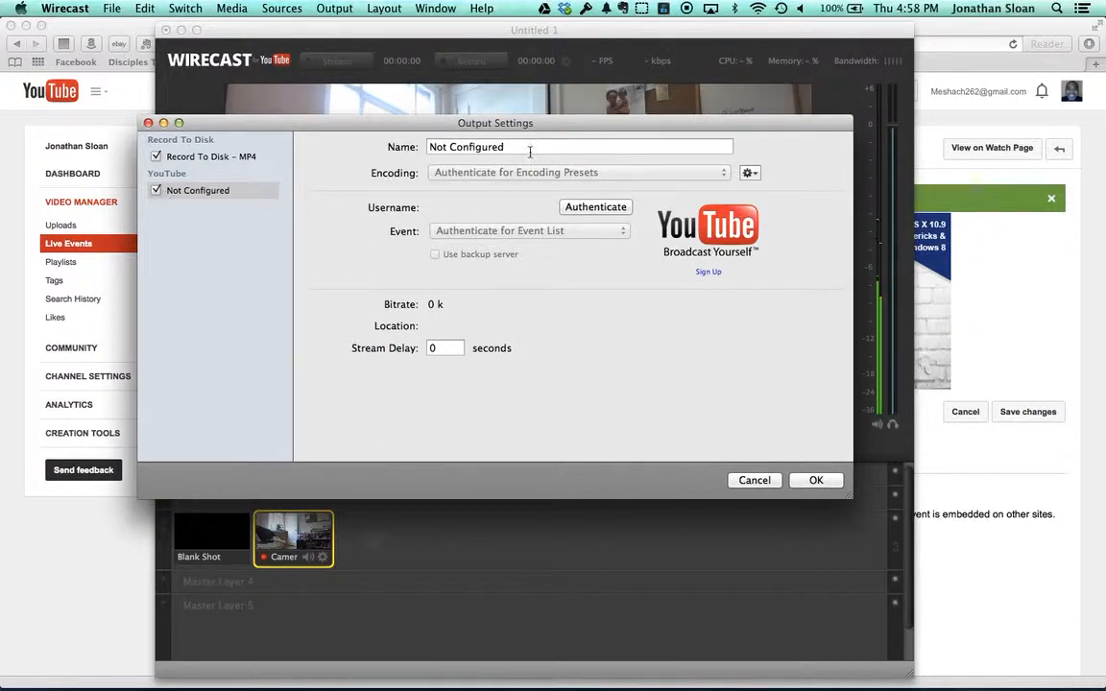
Step: Authenticate the YouTube output with the channel's Gmail account, granting Wirecast access, and save the output settings
left_click(595, 207)
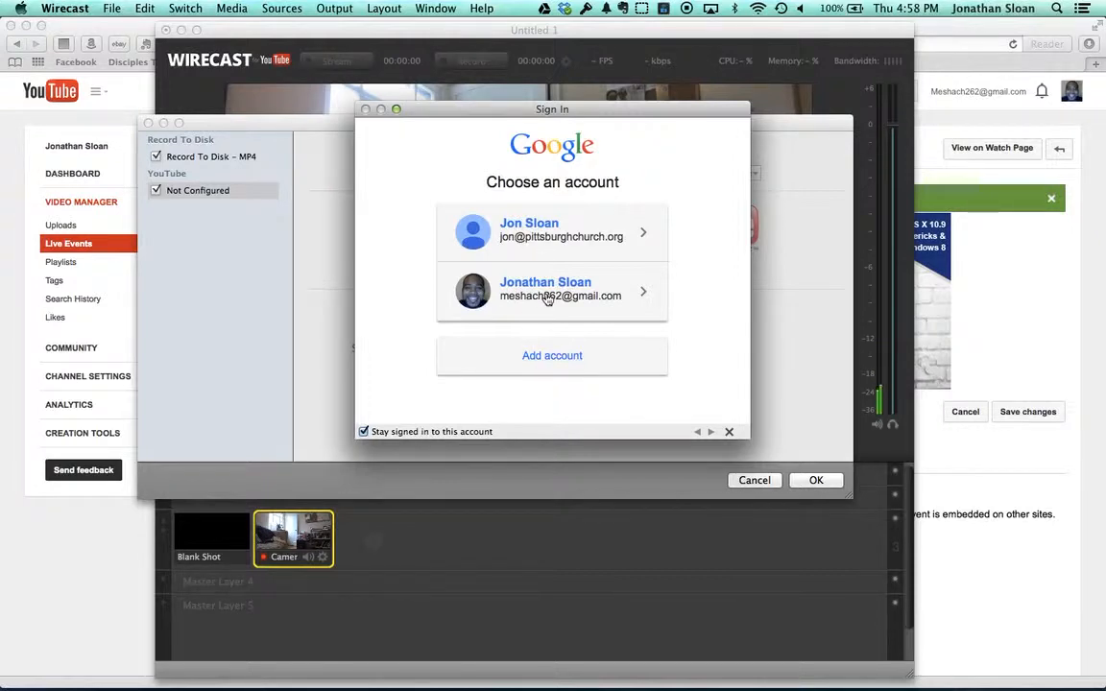
left_click(473, 293)
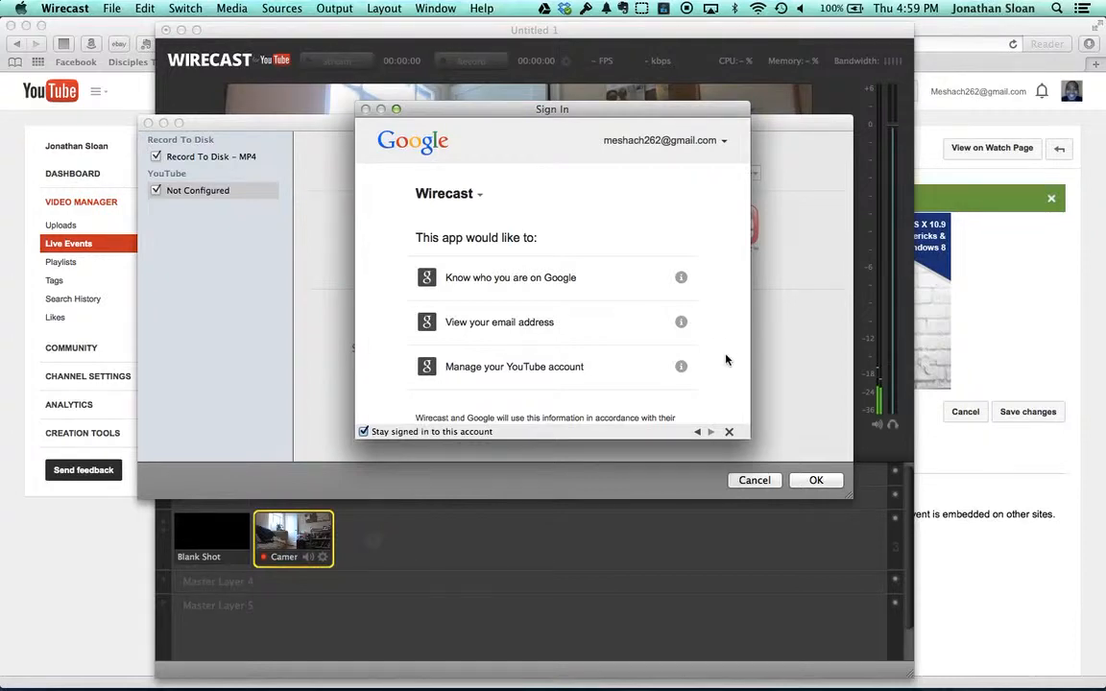
scroll(726, 359, "down", 2)
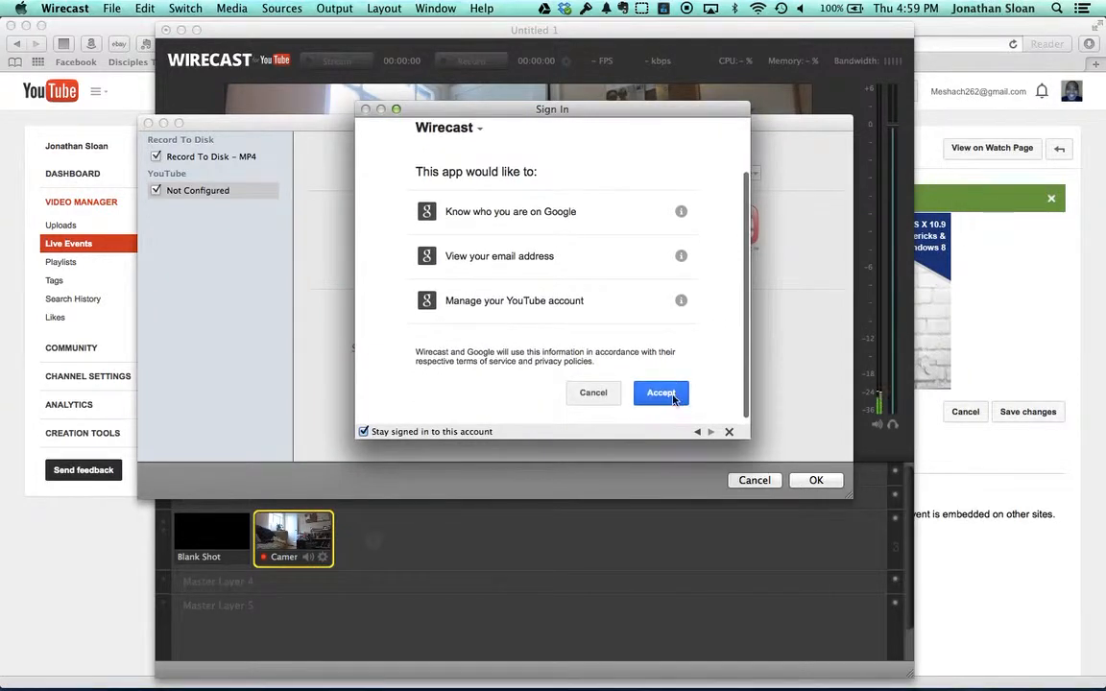
left_click(660, 394)
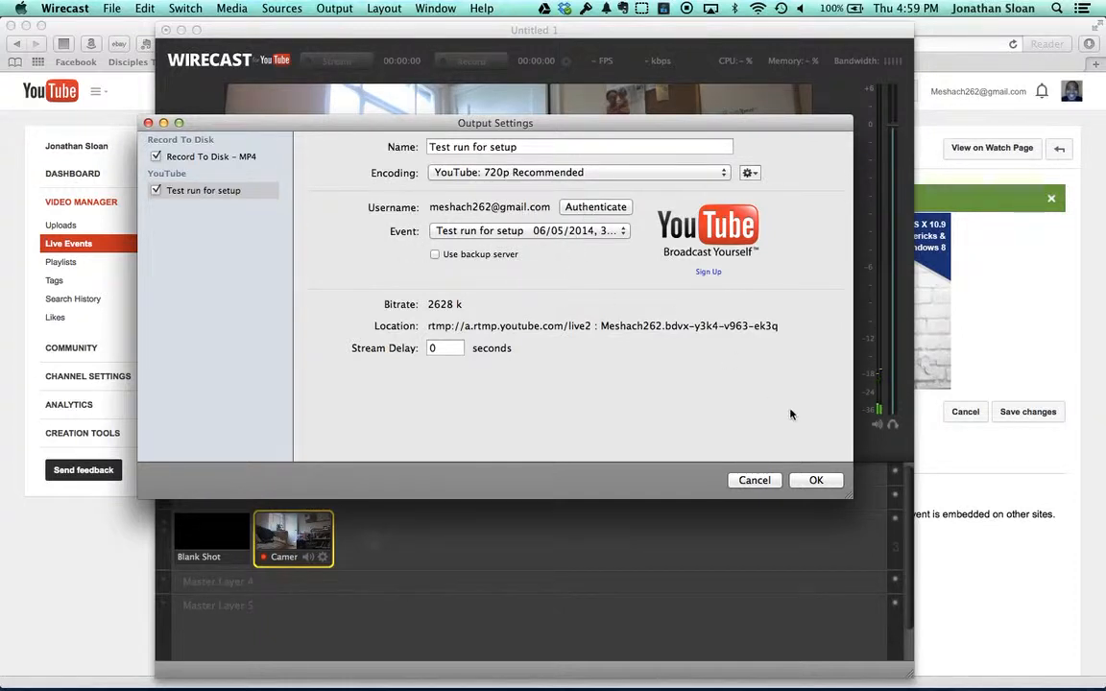
left_click(817, 481)
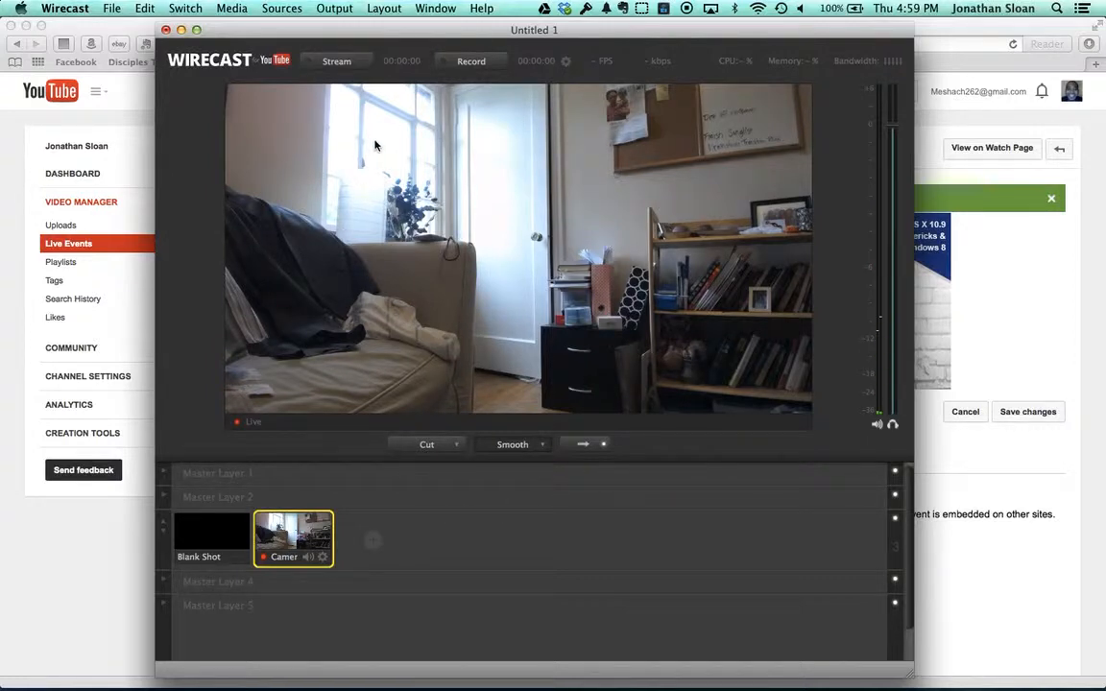
Step: Start streaming, then switch to Safari and open the event's Live Control Room
left_click(337, 63)
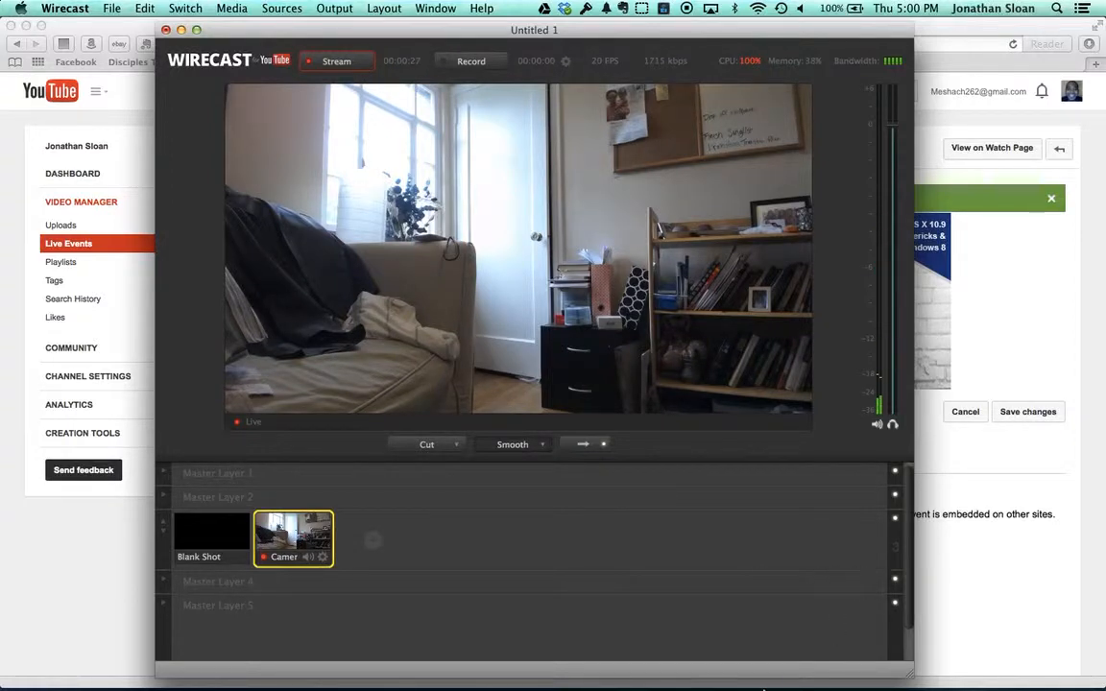
left_click(641, 662)
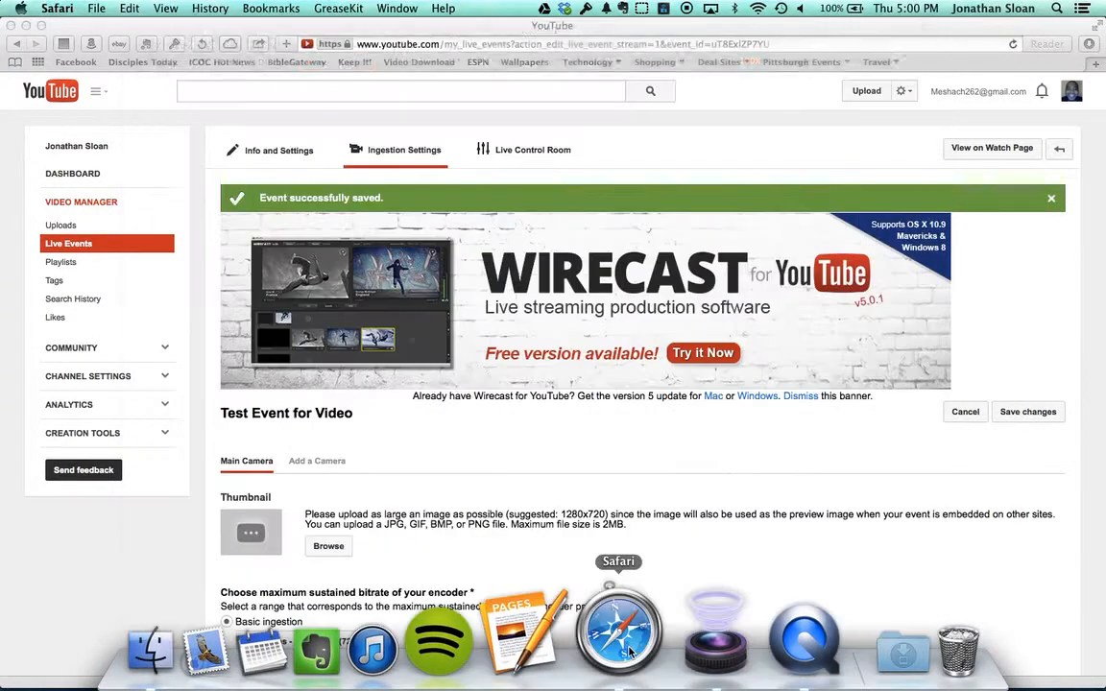
scroll(585, 523, "down", 2)
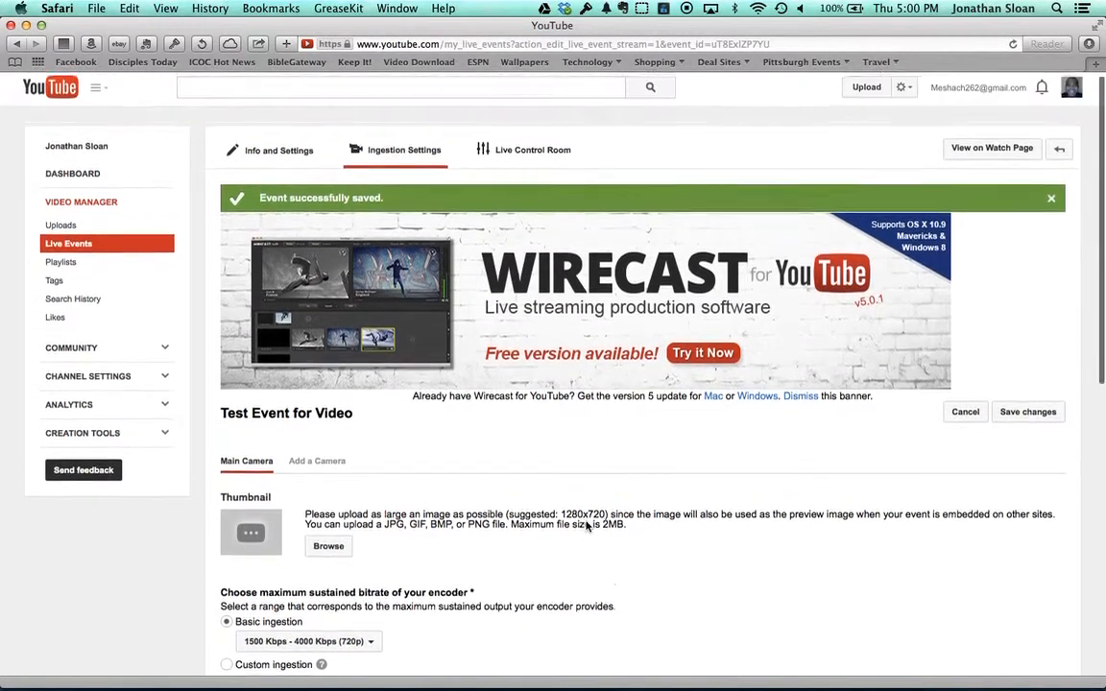
scroll(588, 526, "up", 1)
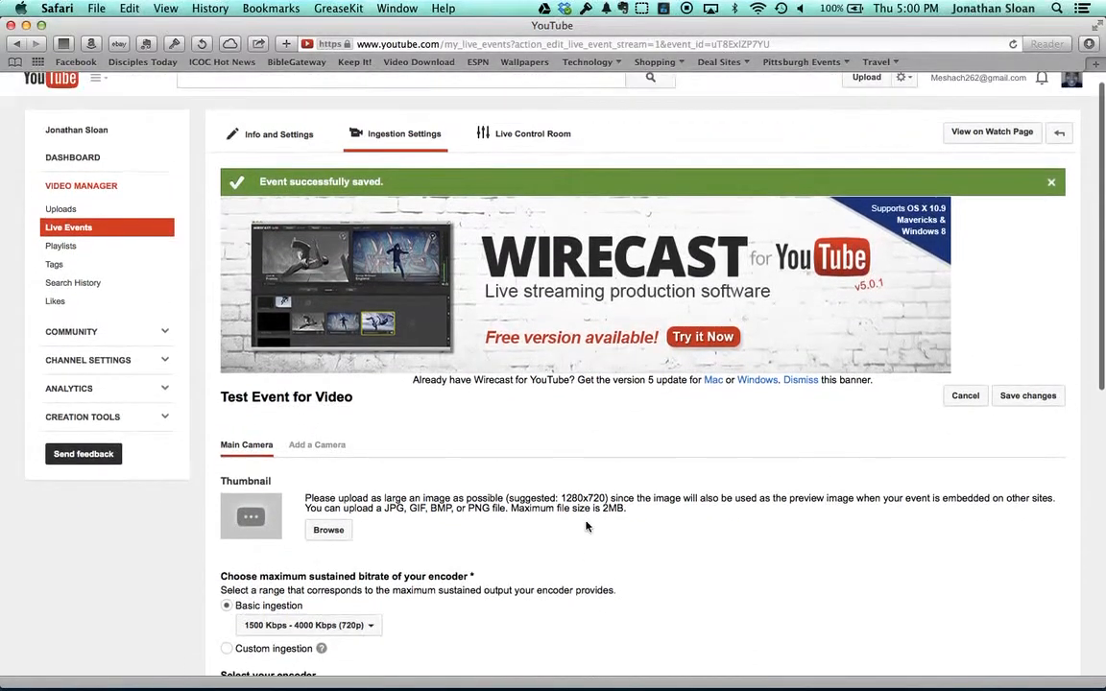
left_click(536, 141)
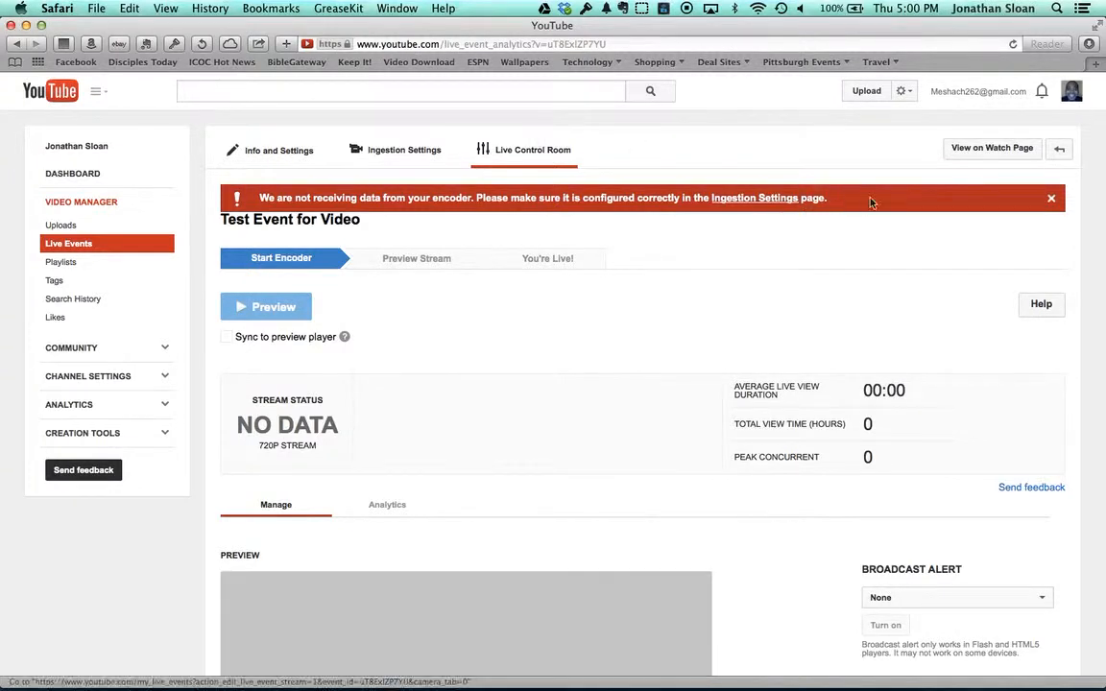
Step: Return to the event's ingestion settings and review the selected bitrate, encoder and connection instructions
left_click(750, 201)
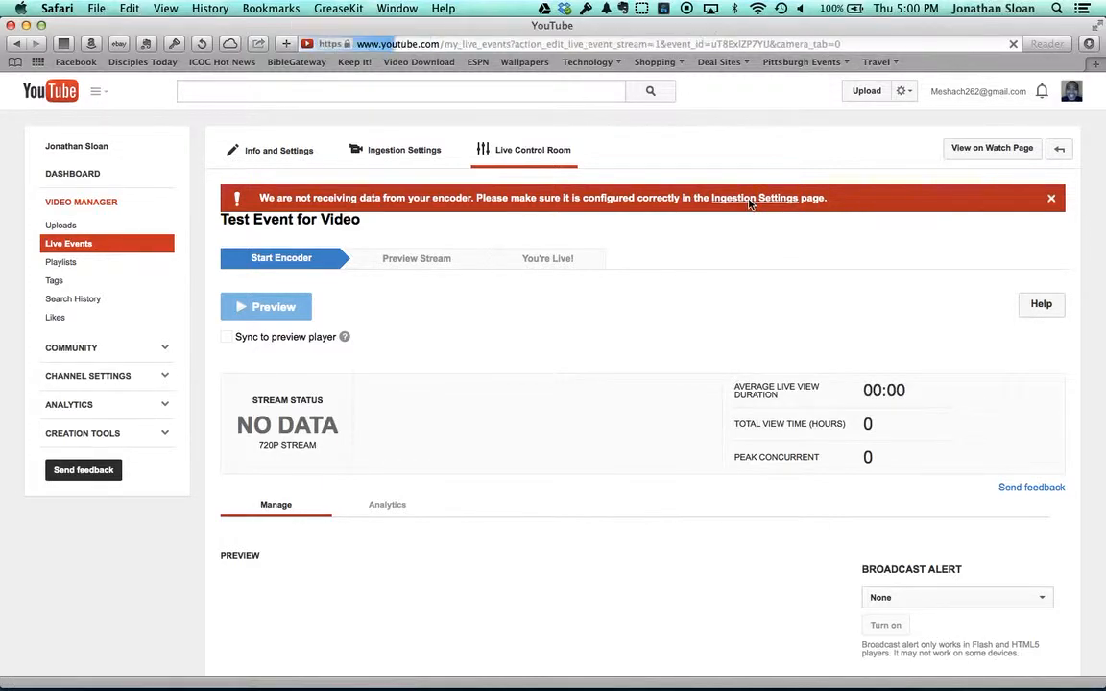
scroll(727, 465, "down", 5)
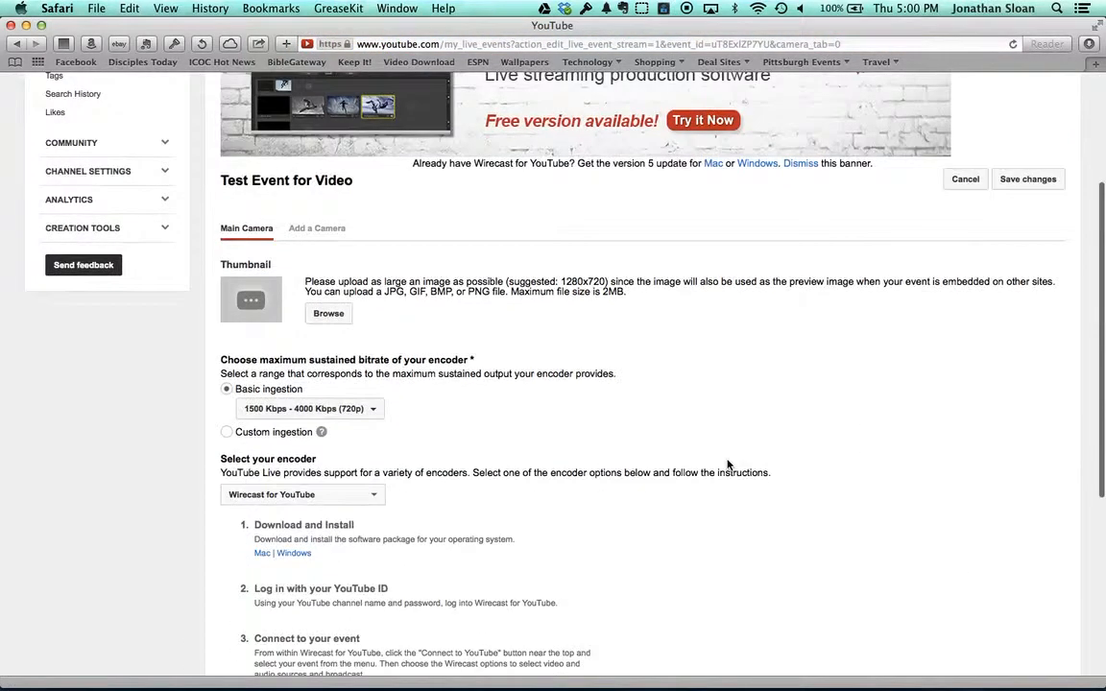
scroll(727, 464, "down", 1)
scroll(727, 465, "down", 2)
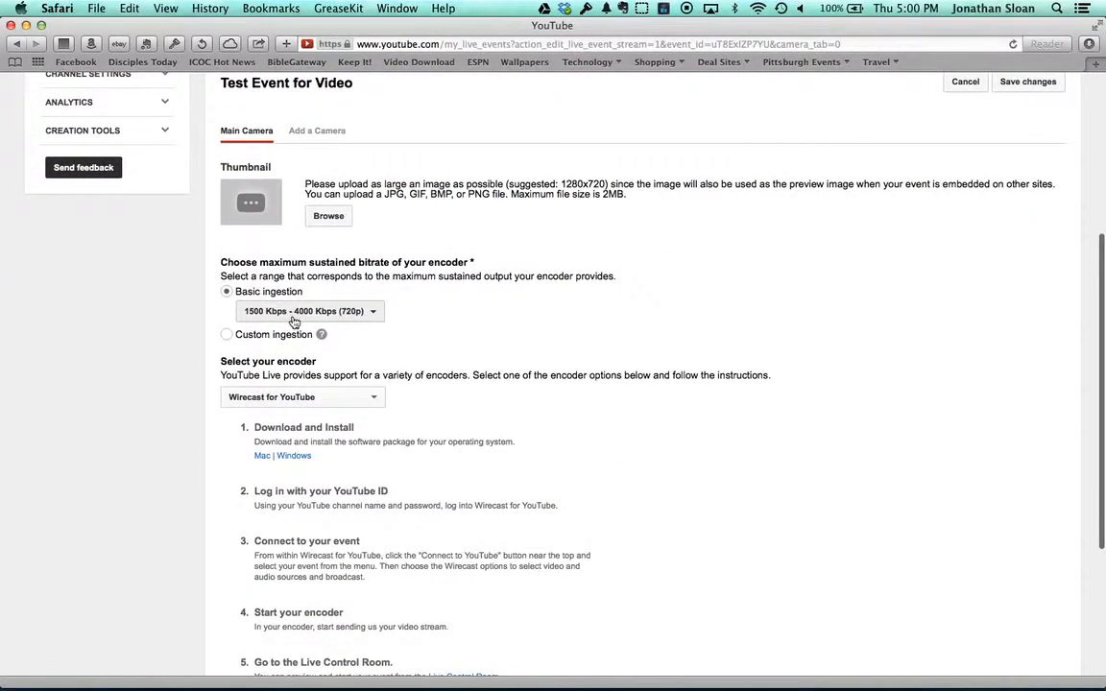
scroll(550, 454, "down", 4)
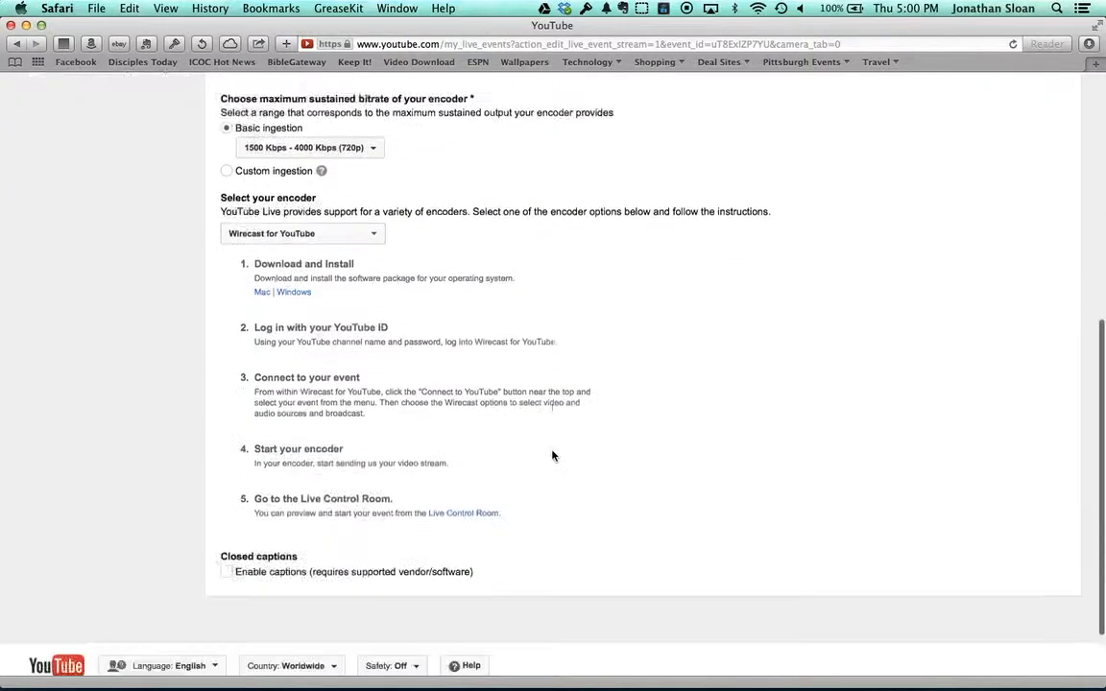
scroll(550, 454, "up", 10)
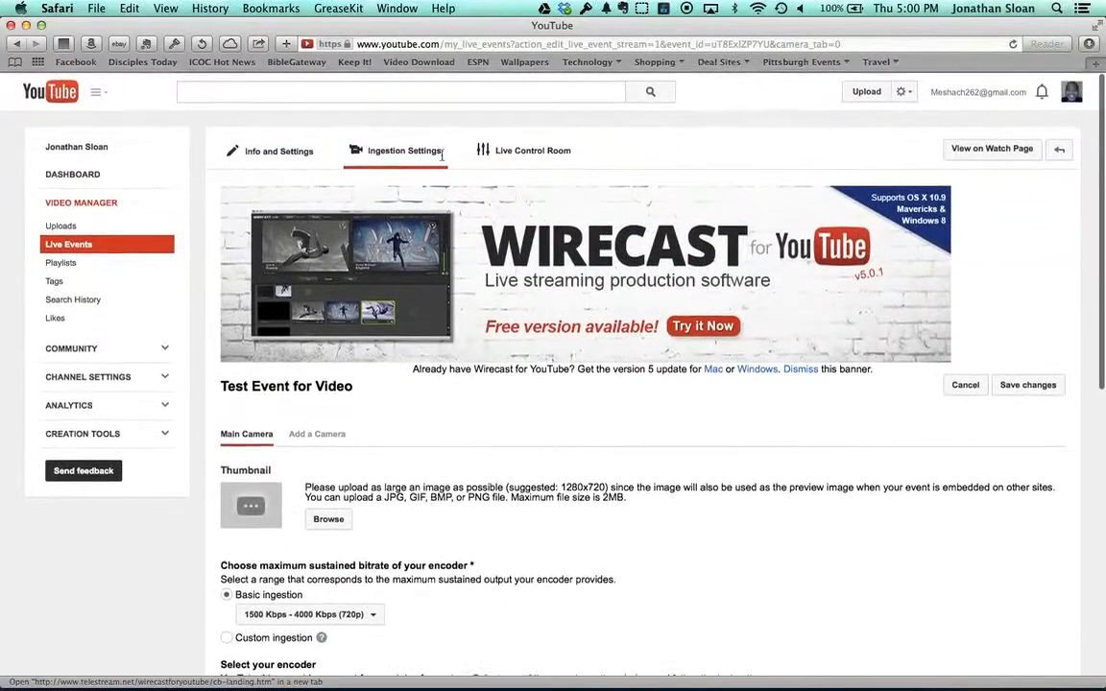
Step: Reopen the Live Control Room and check the event's stream status and preview
left_click(518, 151)
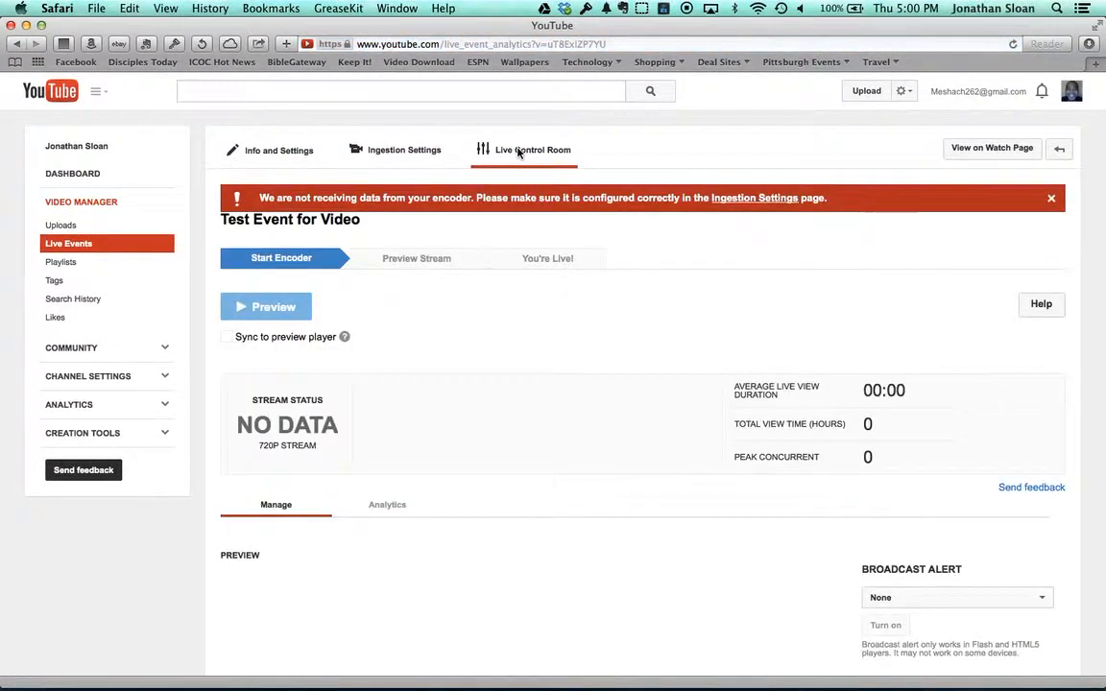
scroll(677, 433, "down", 3)
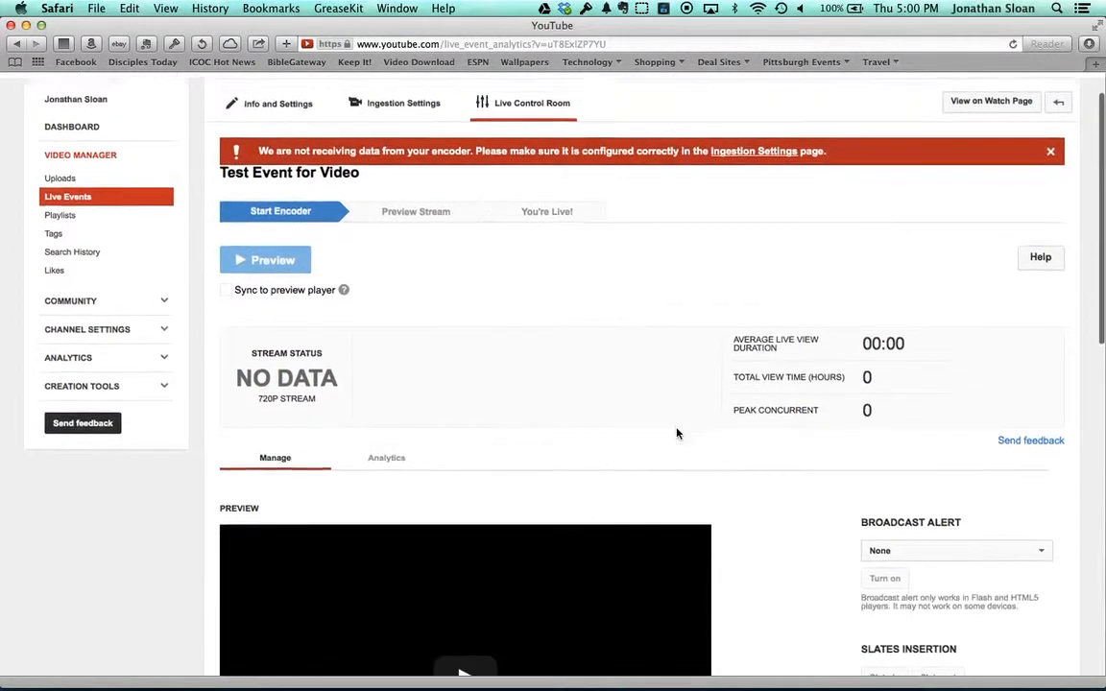
scroll(782, 490, "up", 3)
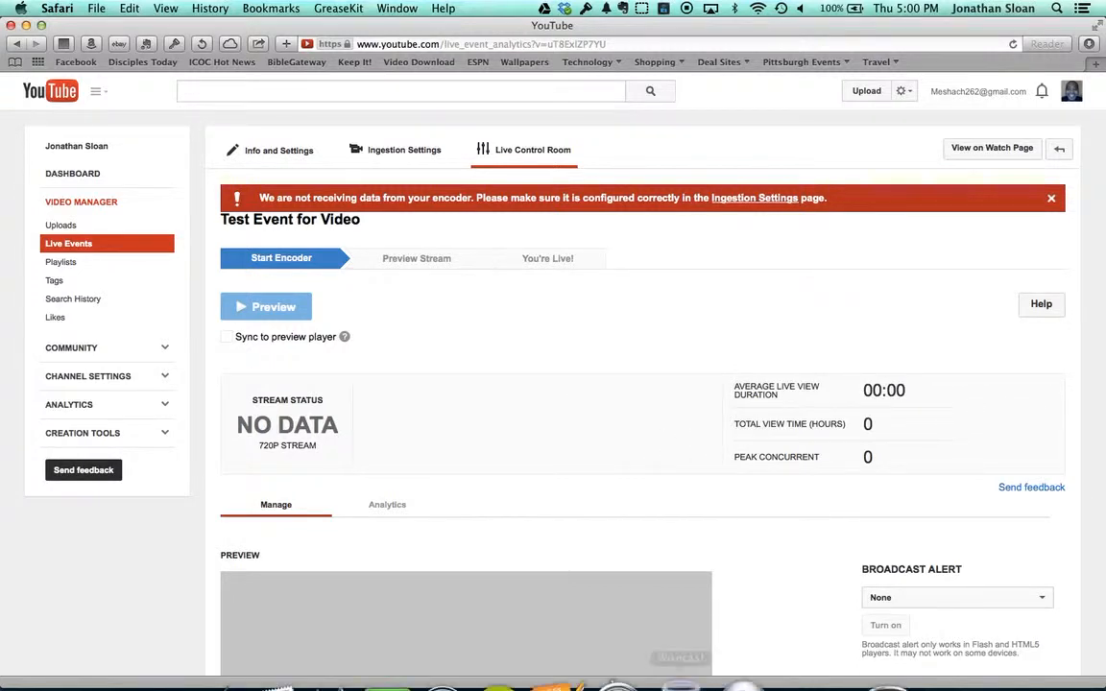
Step: Switch to Wirecast, stop the running stream and open the output settings
mouse_move(715, 676)
left_click(682, 648)
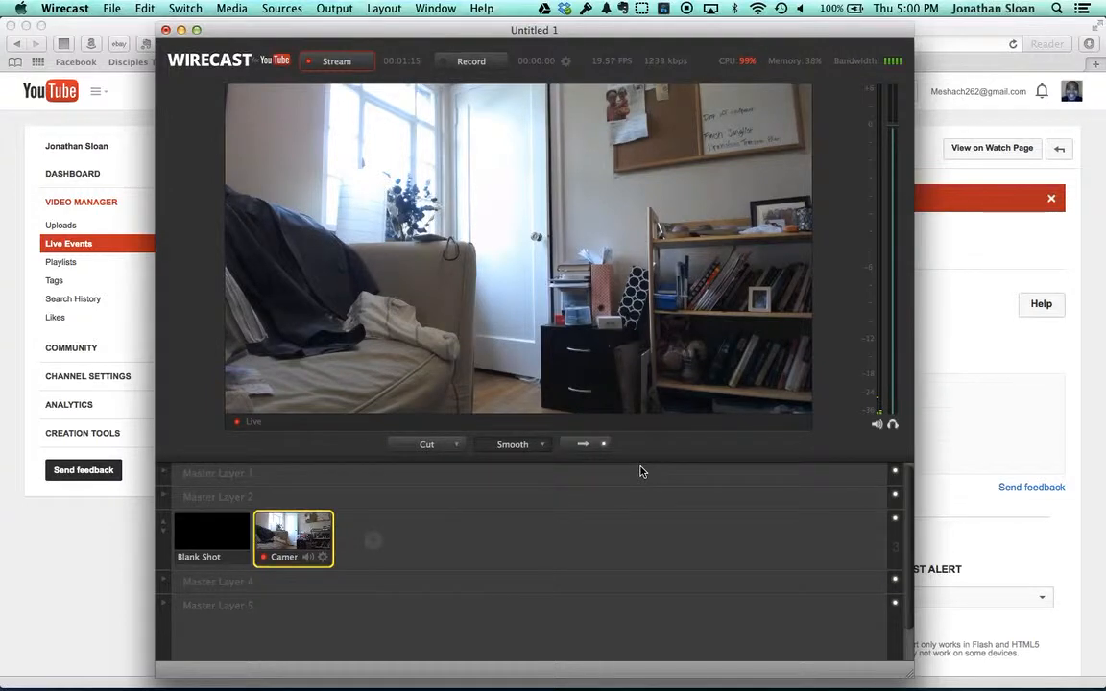
left_click(354, 66)
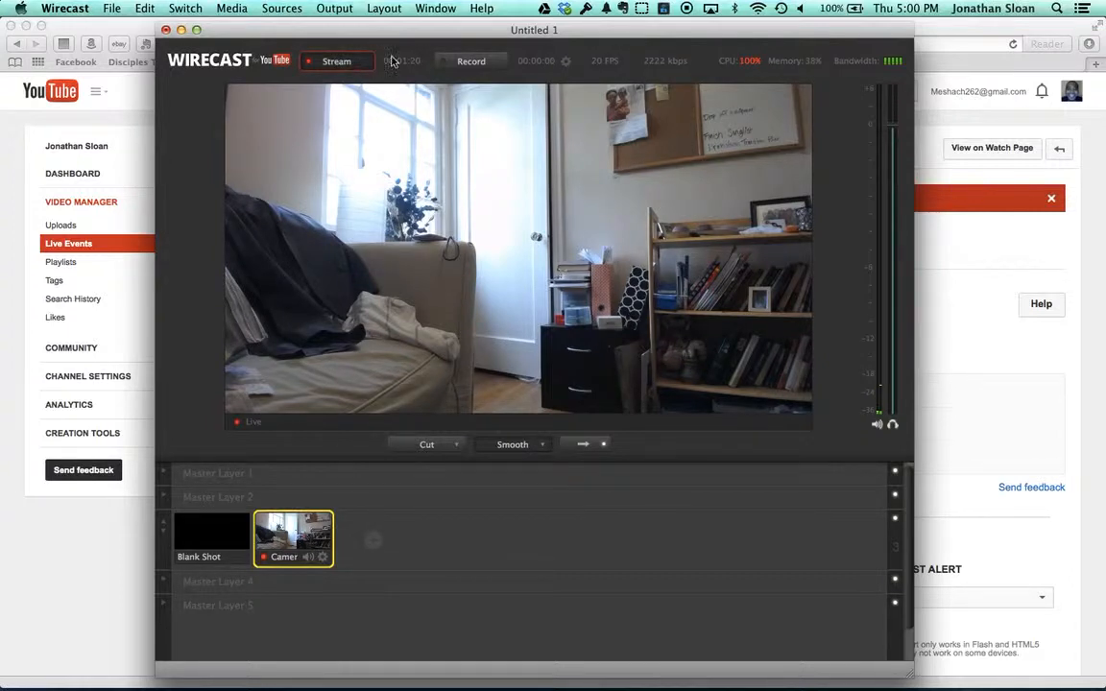
left_click(336, 8)
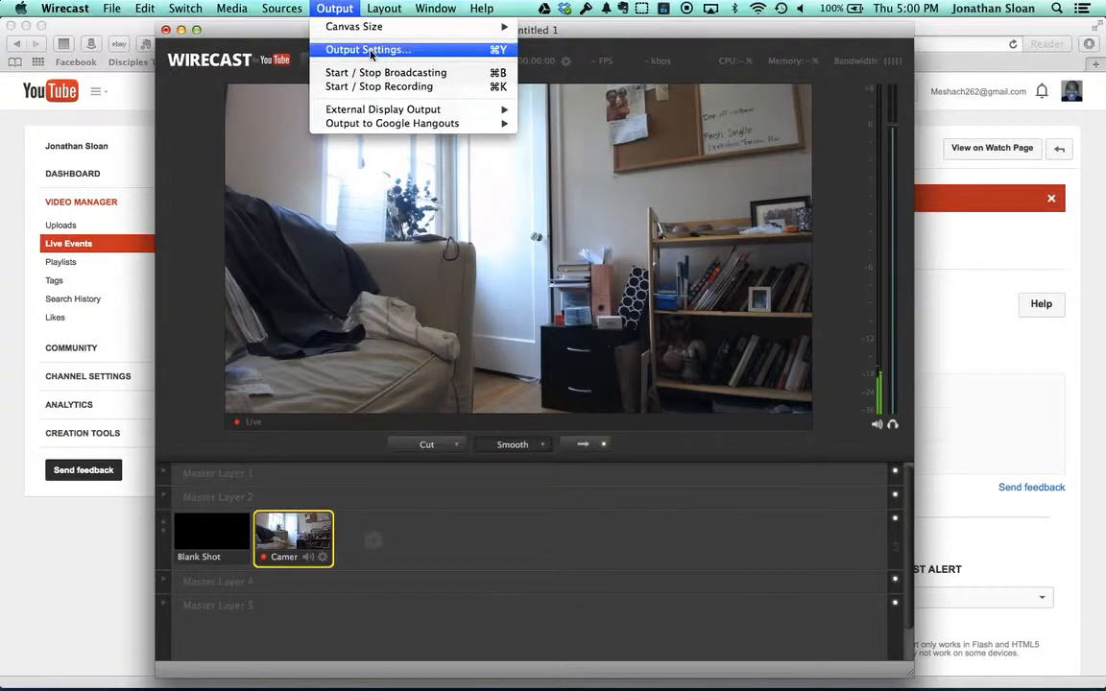
left_click(370, 48)
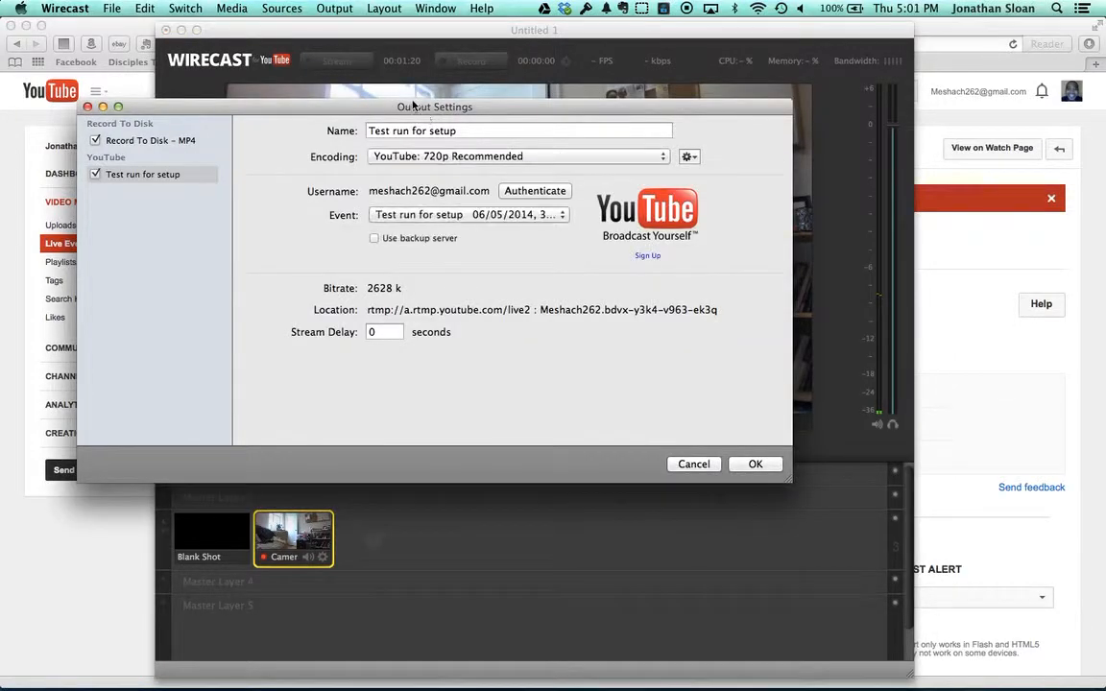
Step: Assign the YouTube output to the event Test Event for Video, keep the YouTube: 720p Recommended encoding, and save the settings
left_click_drag(411, 103, 483, 117)
left_click(543, 171)
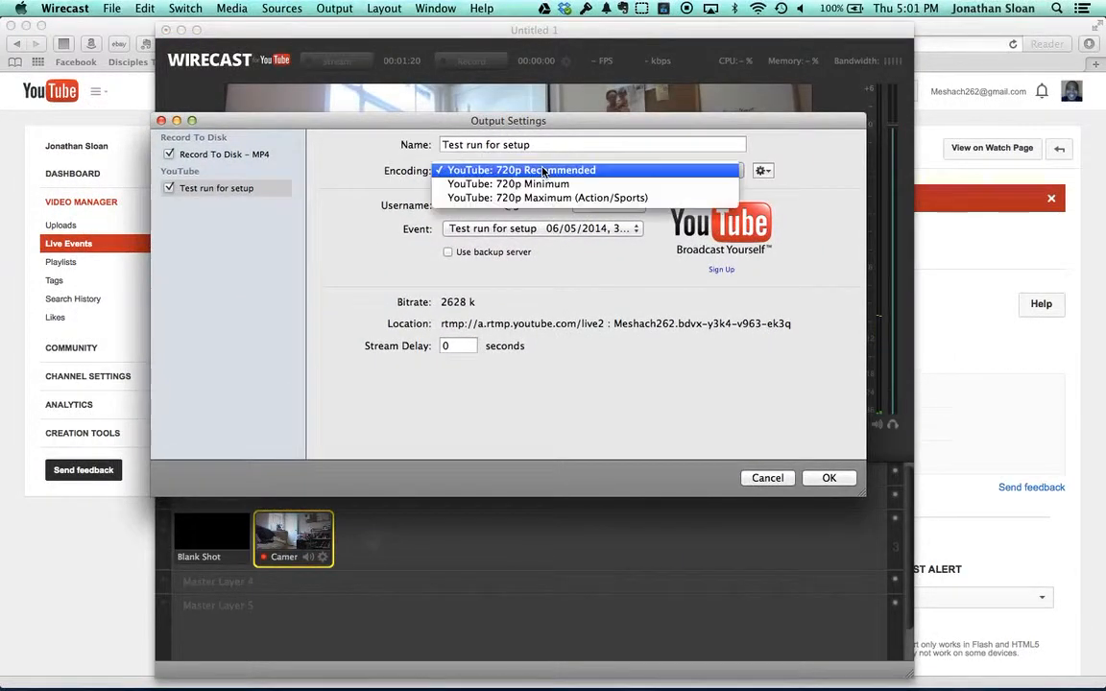
left_click(543, 171)
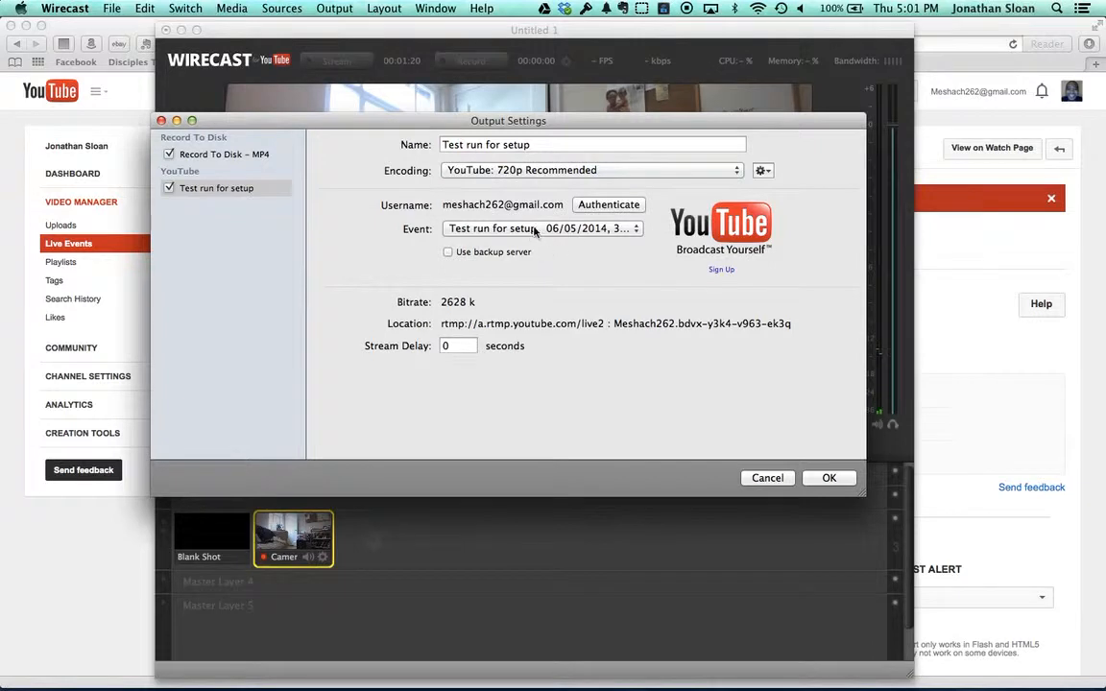
left_click(535, 230)
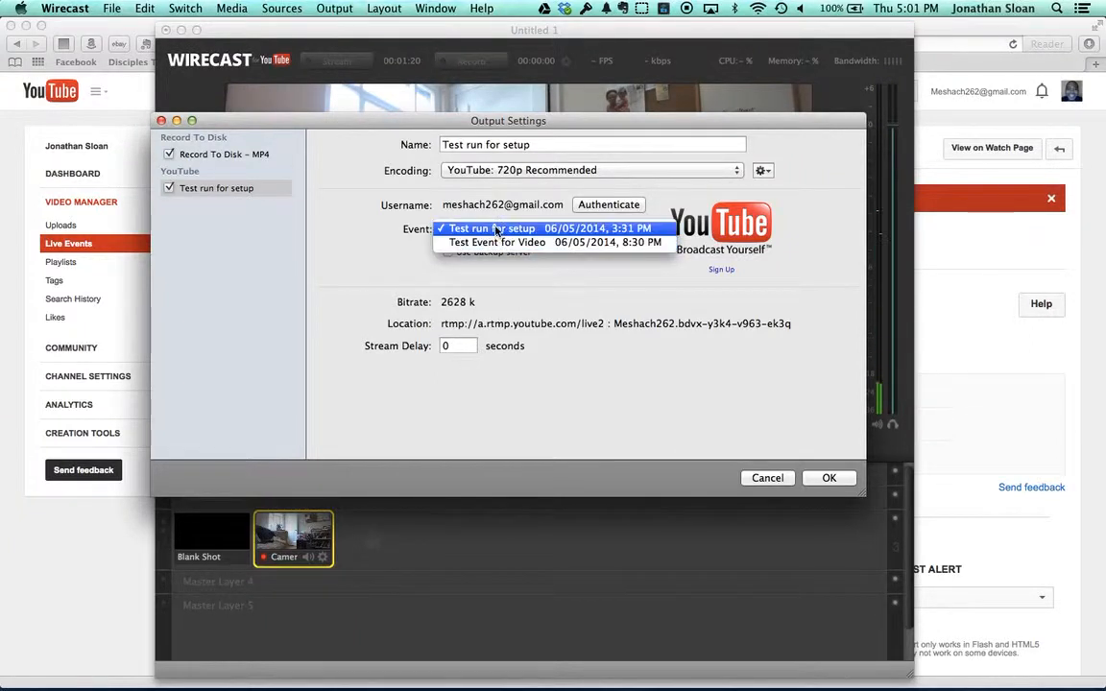
left_click(577, 243)
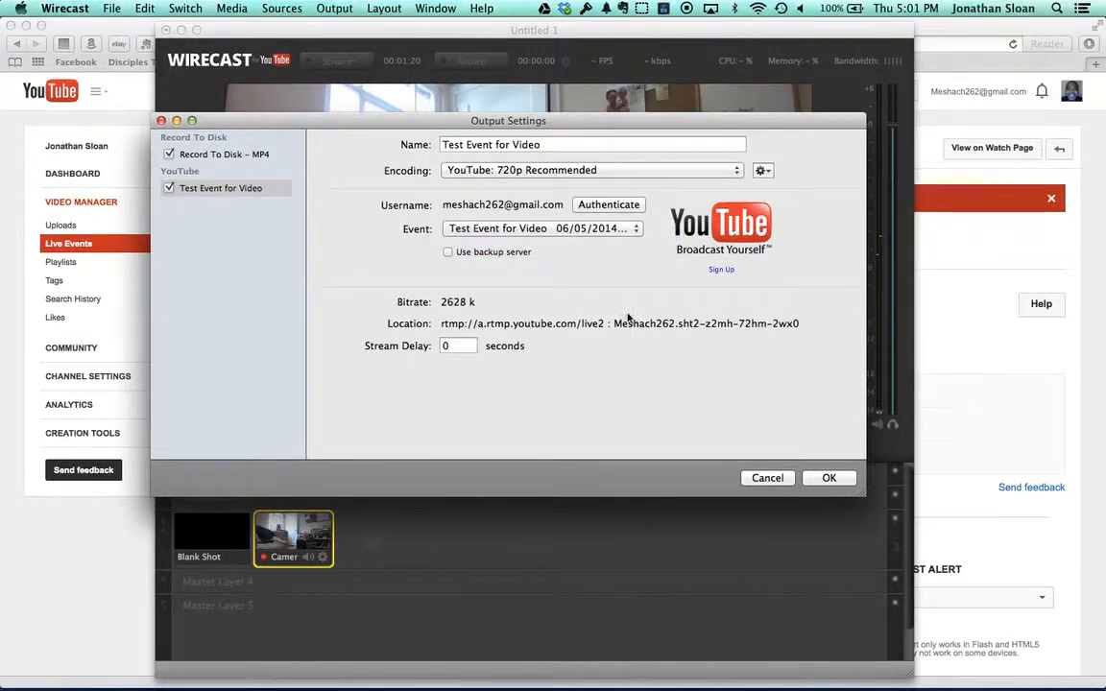
left_click(818, 478)
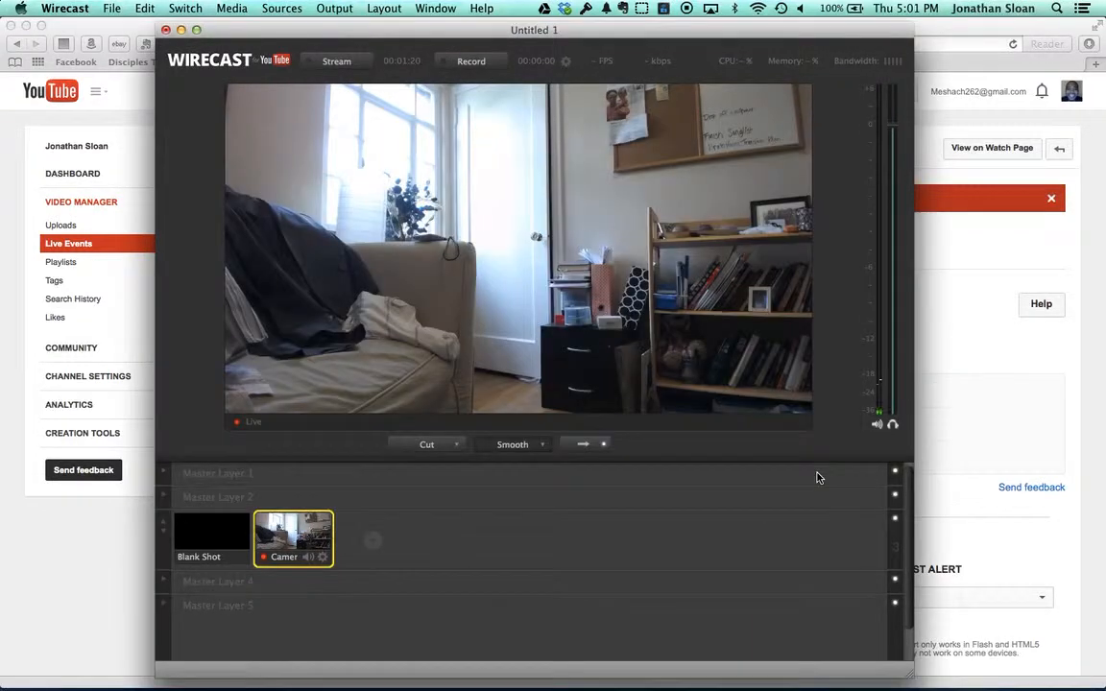
Step: Open the event's ingestion settings in Safari, then switch back to Wirecast and start streaming
mouse_move(738, 687)
left_click(624, 657)
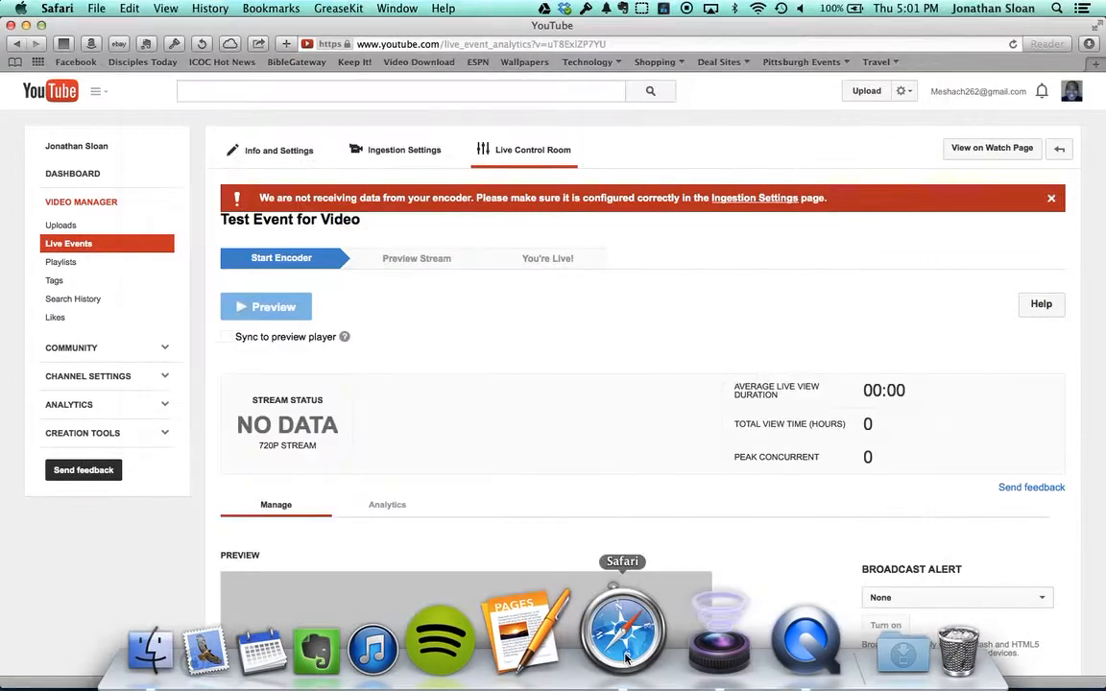
left_click(403, 156)
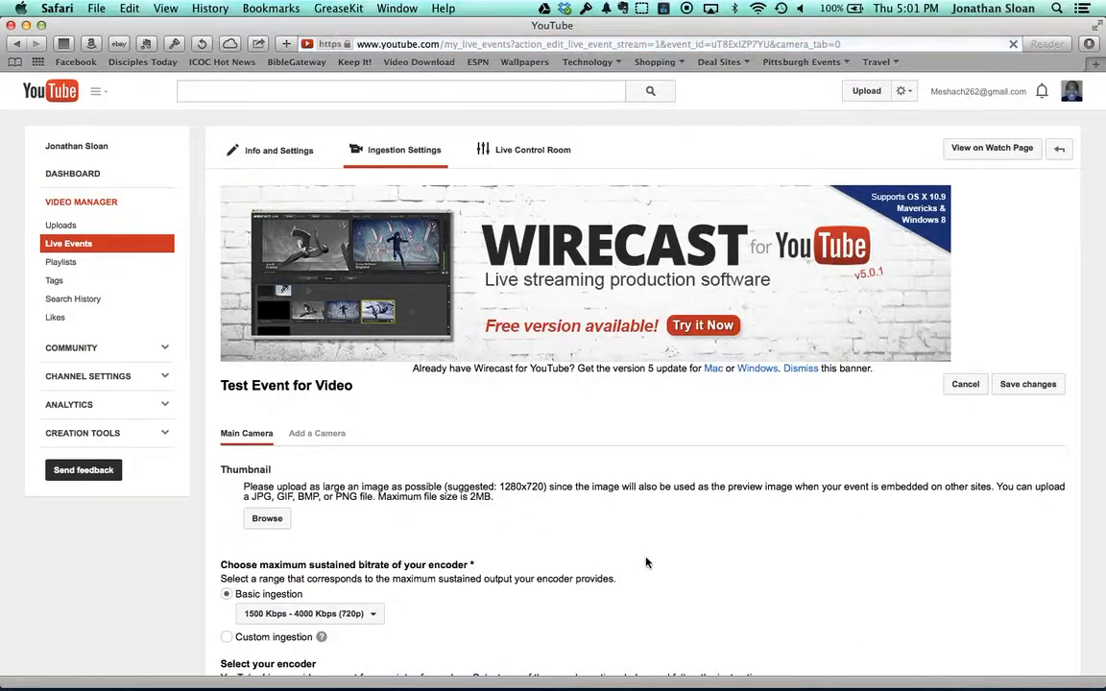
mouse_move(631, 683)
left_click(689, 652)
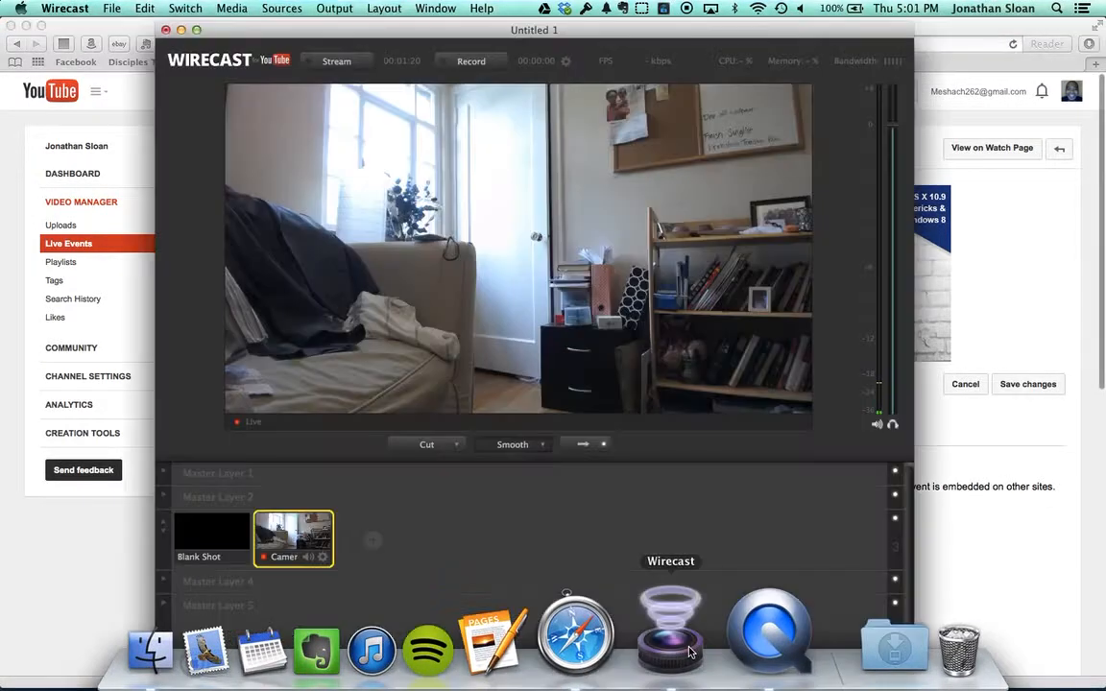
left_click(346, 67)
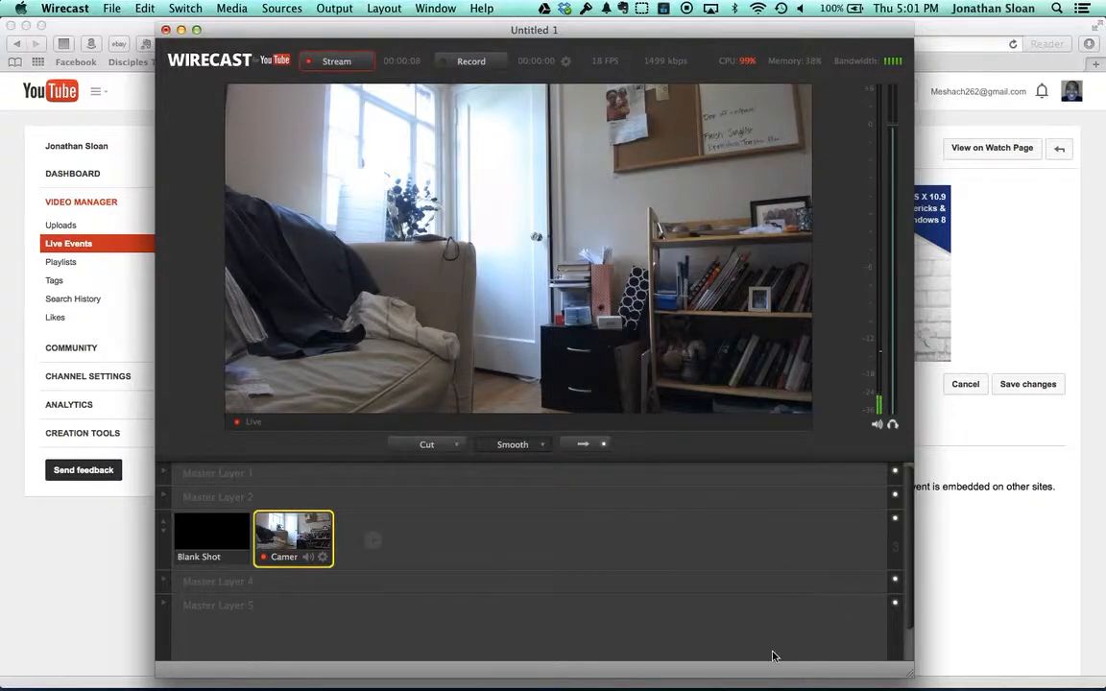
Step: Switch to Safari, open the event's Live Control Room and start the stream preview, confirming the request
left_click(618, 658)
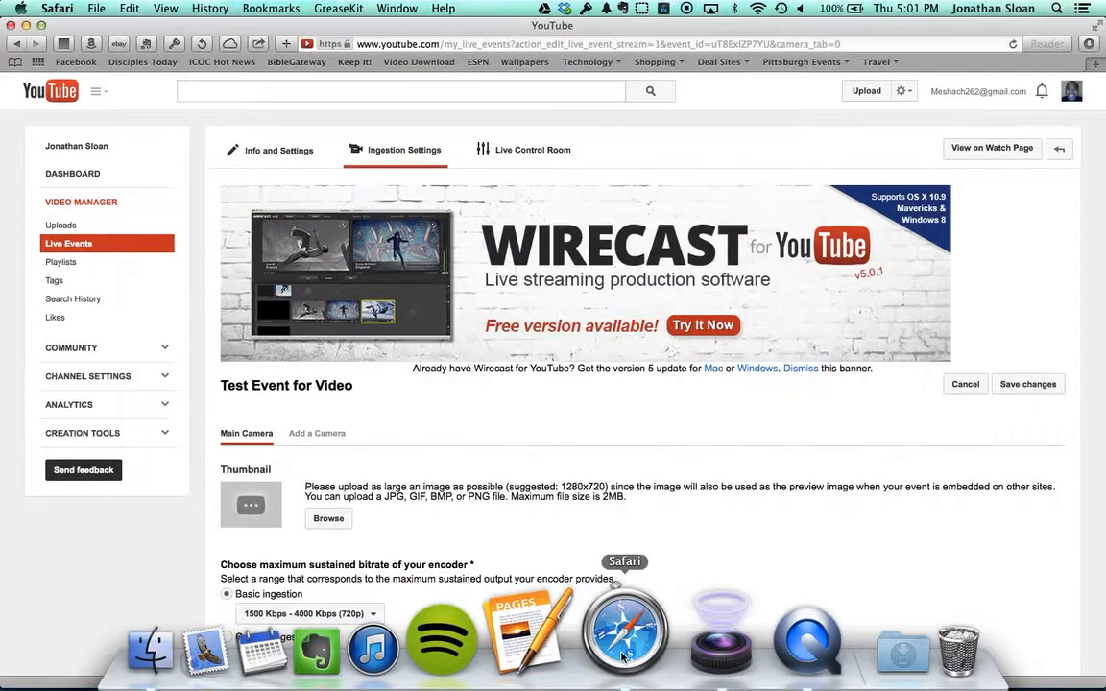
left_click(519, 158)
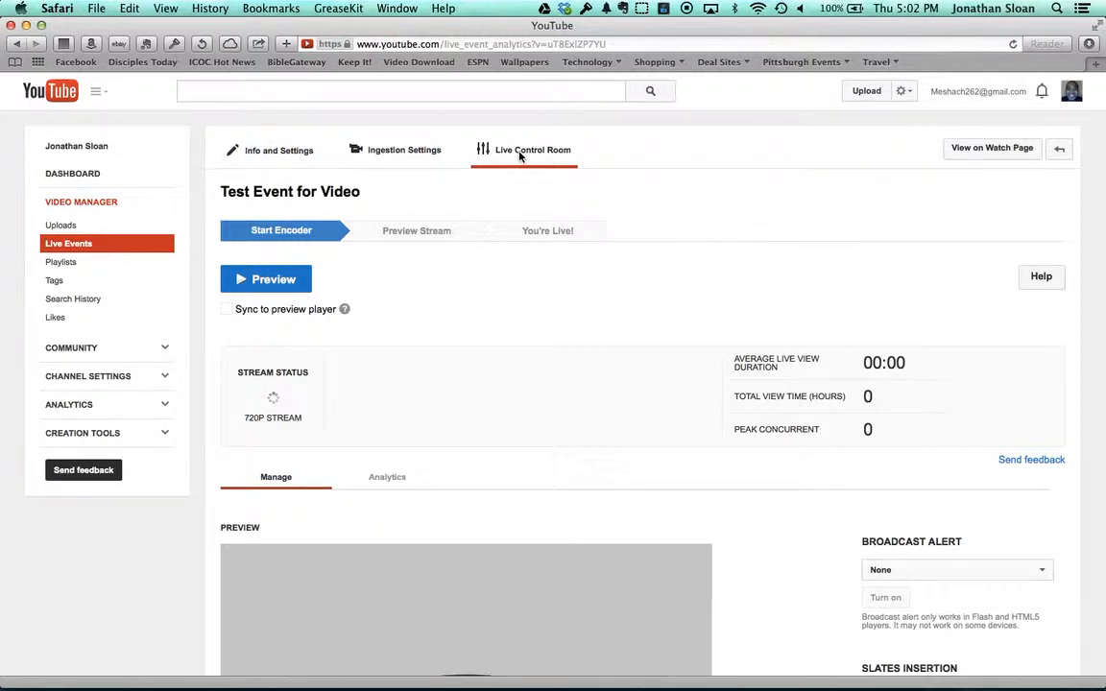
scroll(510, 324, "down", 1)
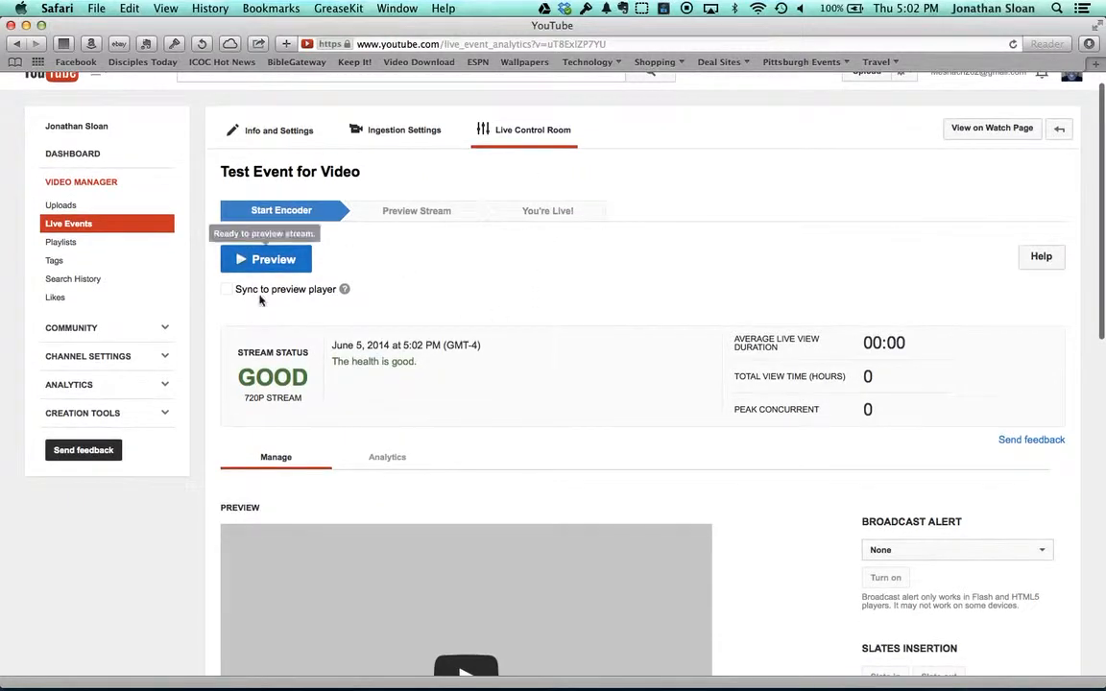
left_click(366, 451)
scroll(370, 451, "down", 1)
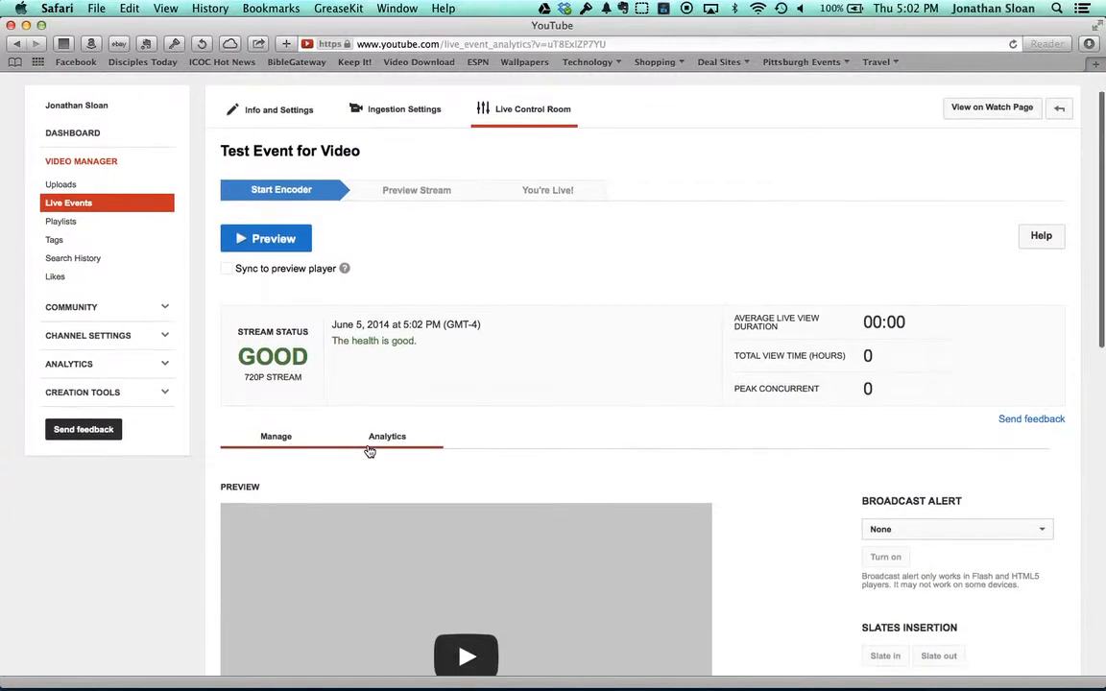
left_click(265, 241)
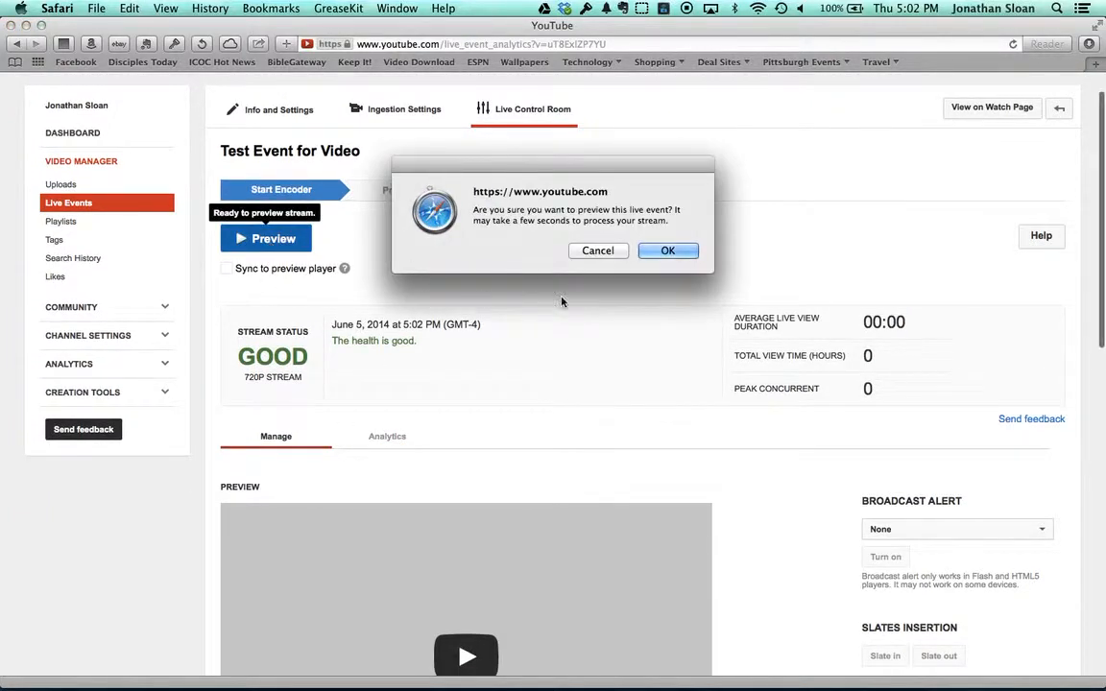
left_click(667, 250)
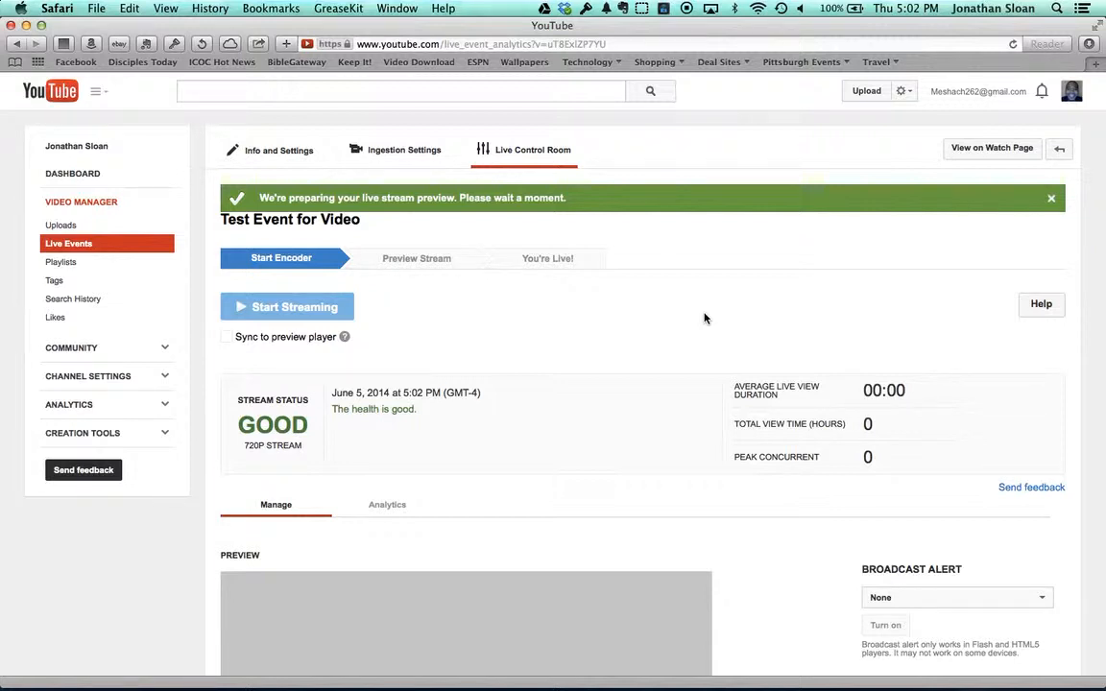
Step: Take Test Event for Video live by starting and confirming its streaming, then look over the control room
scroll(703, 315, "down", 1)
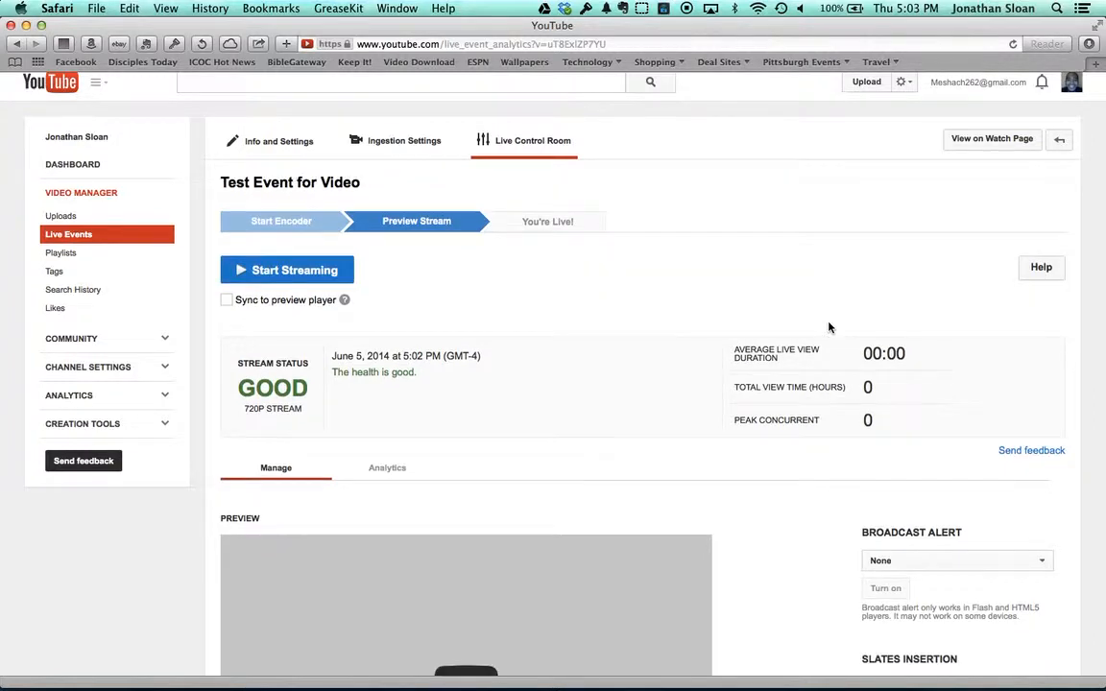
left_click(316, 273)
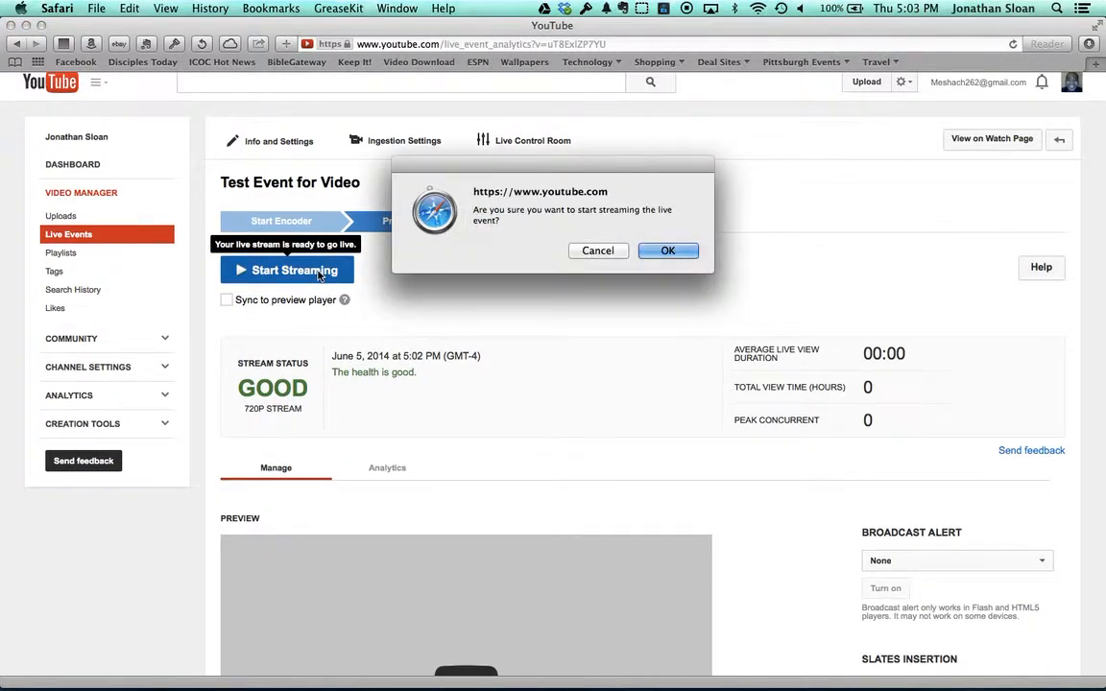
left_click(666, 250)
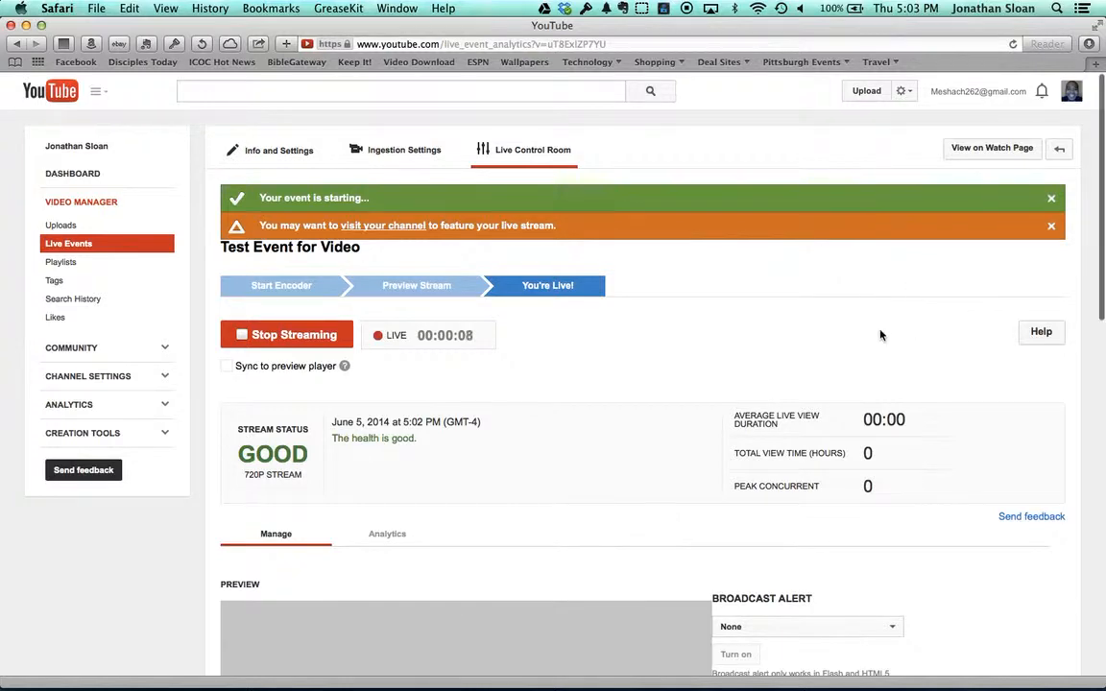
scroll(881, 335, "down", 1)
scroll(880, 335, "down", 4)
scroll(881, 335, "up", 5)
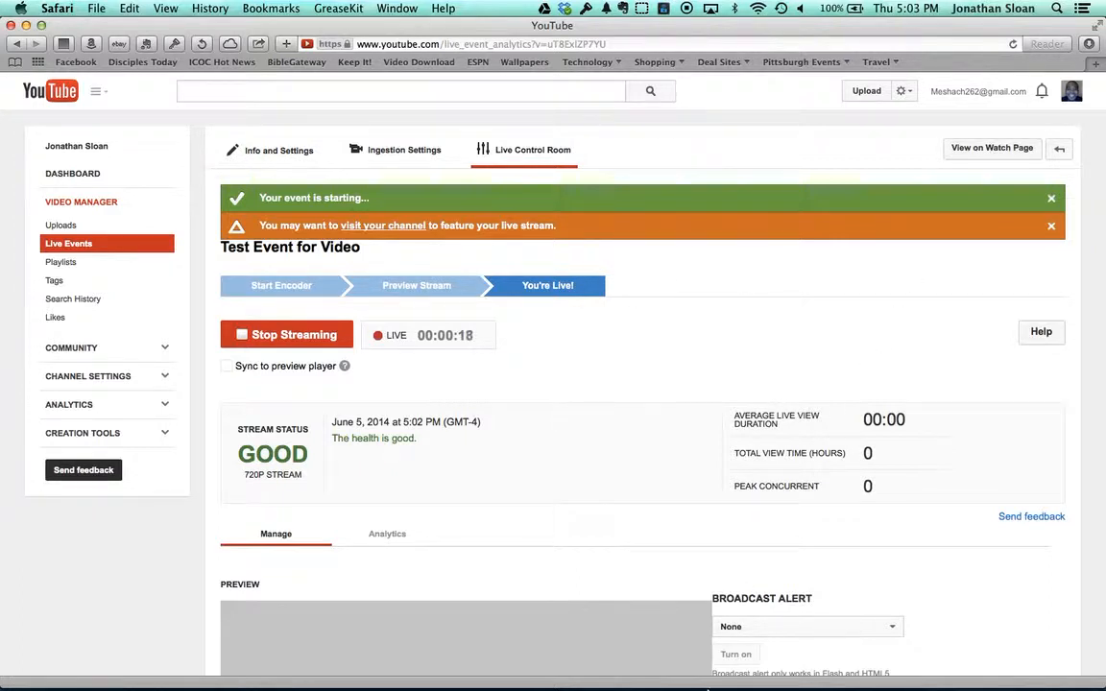
Step: Switch to Wirecast and record about 5 seconds of the live shot to disk
mouse_move(698, 686)
left_click(681, 659)
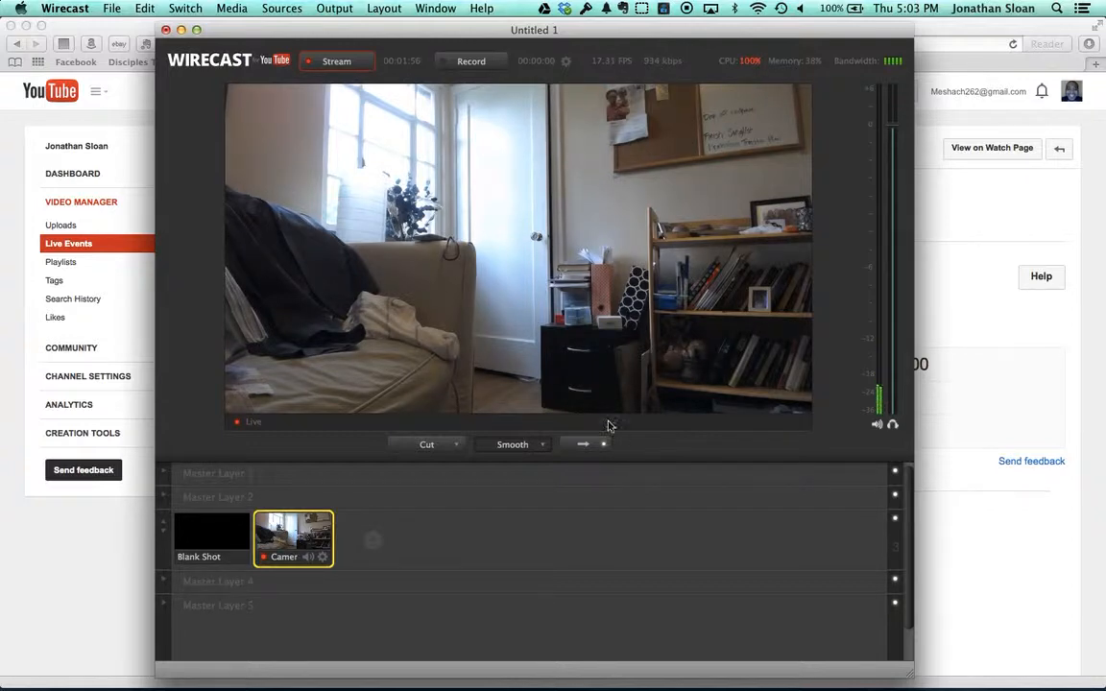
left_click(473, 61)
left_click(470, 64)
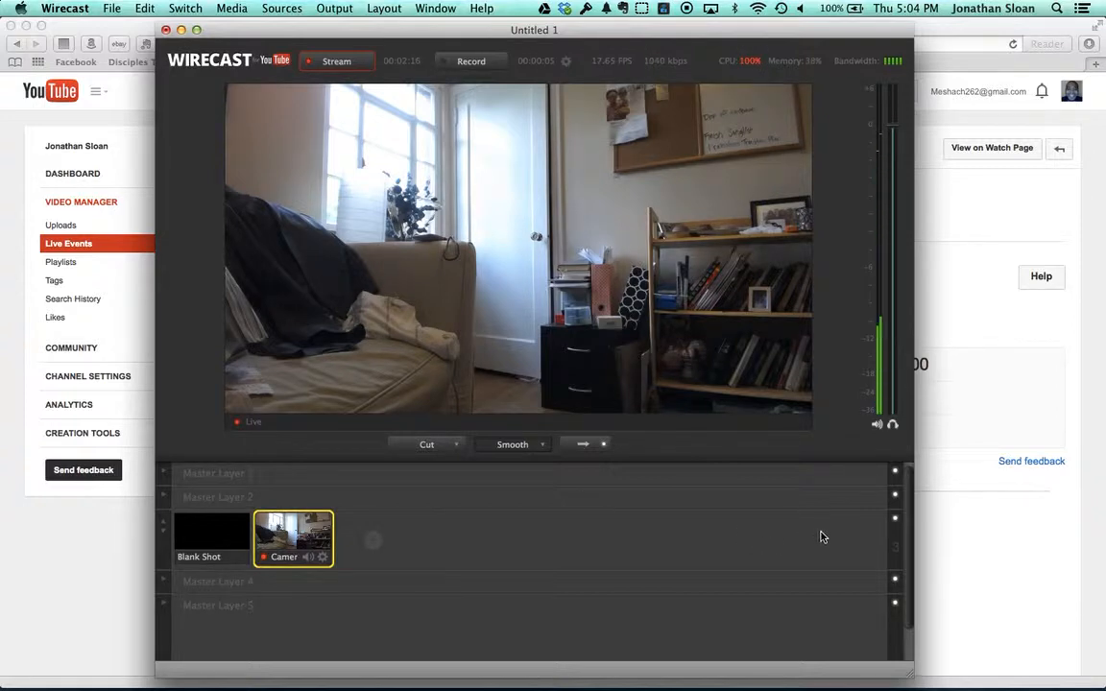
Step: Switch back to Safari and stop streaming Test Event for Video, confirming the end of the event
left_click(1010, 532)
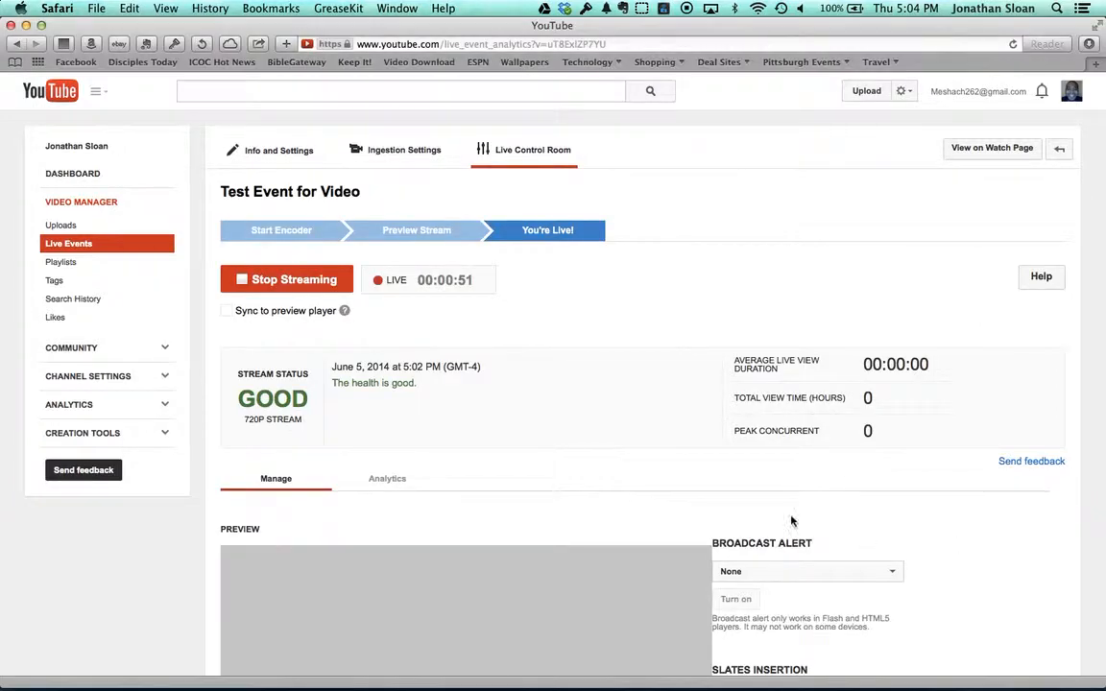
scroll(762, 506, "down", 1)
scroll(762, 502, "down", 2)
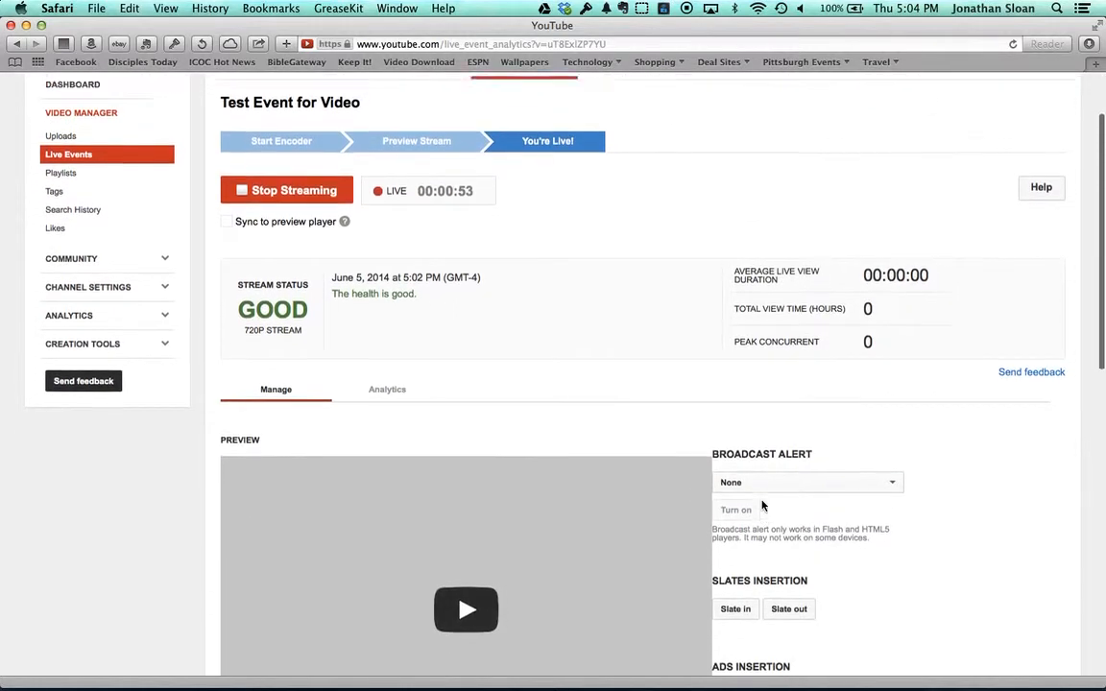
scroll(571, 437, "up", 1)
left_click(279, 256)
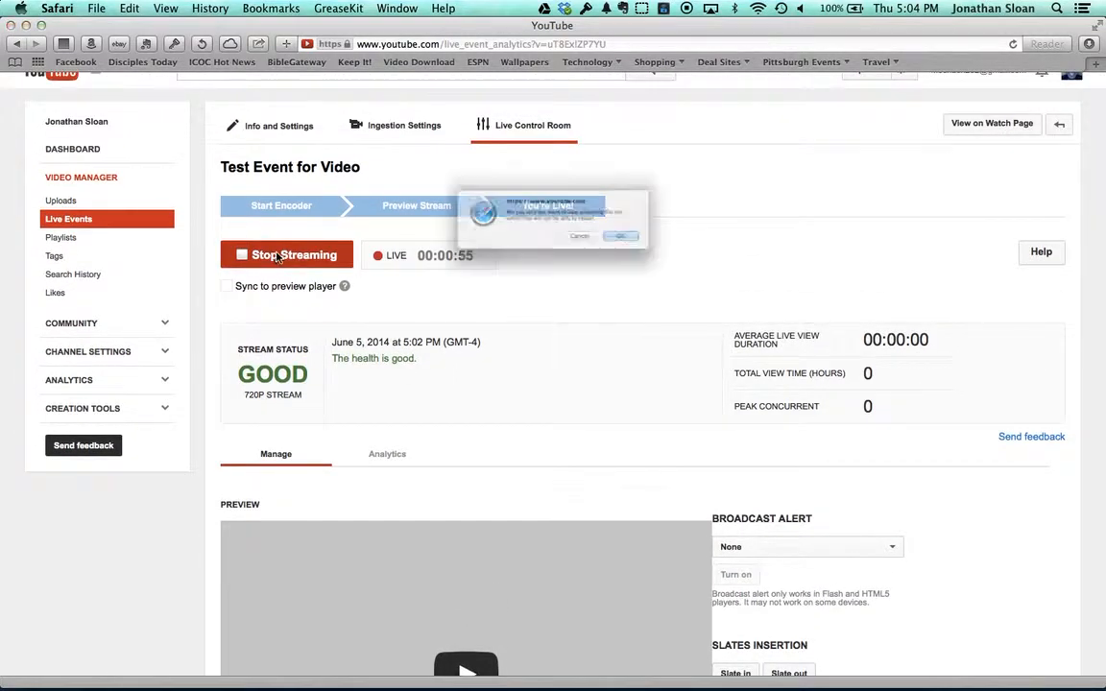
left_click(670, 252)
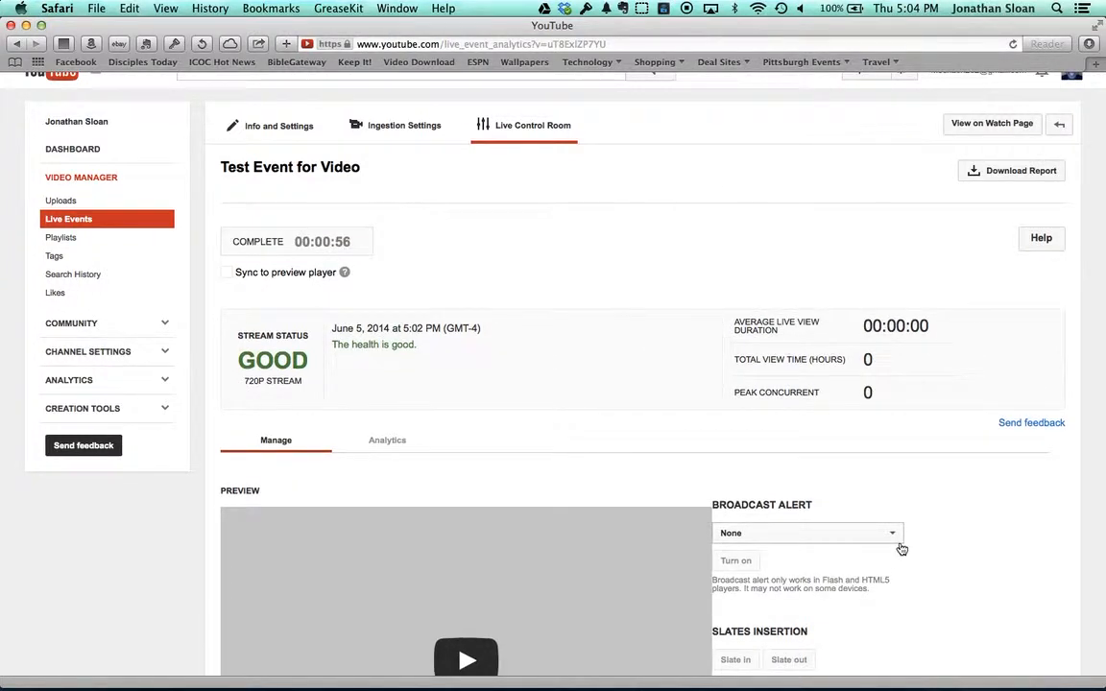
Step: Look over the ended event's control room, then switch to Wirecast and stop its outgoing stream
scroll(901, 548, "down", 2)
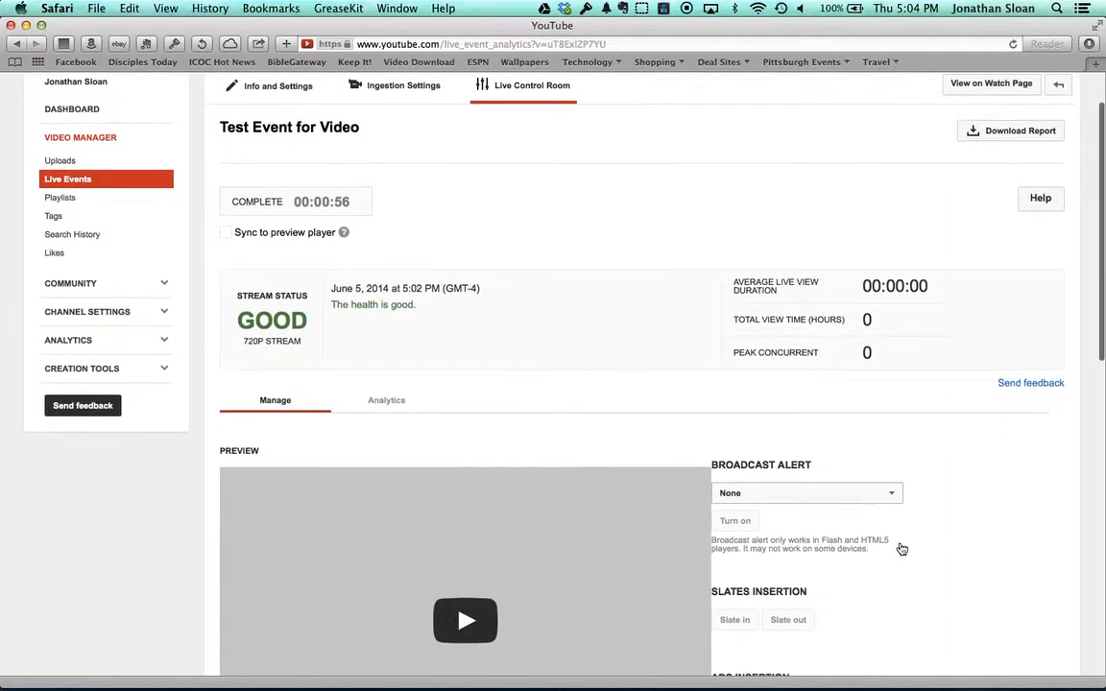
scroll(900, 548, "down", 1)
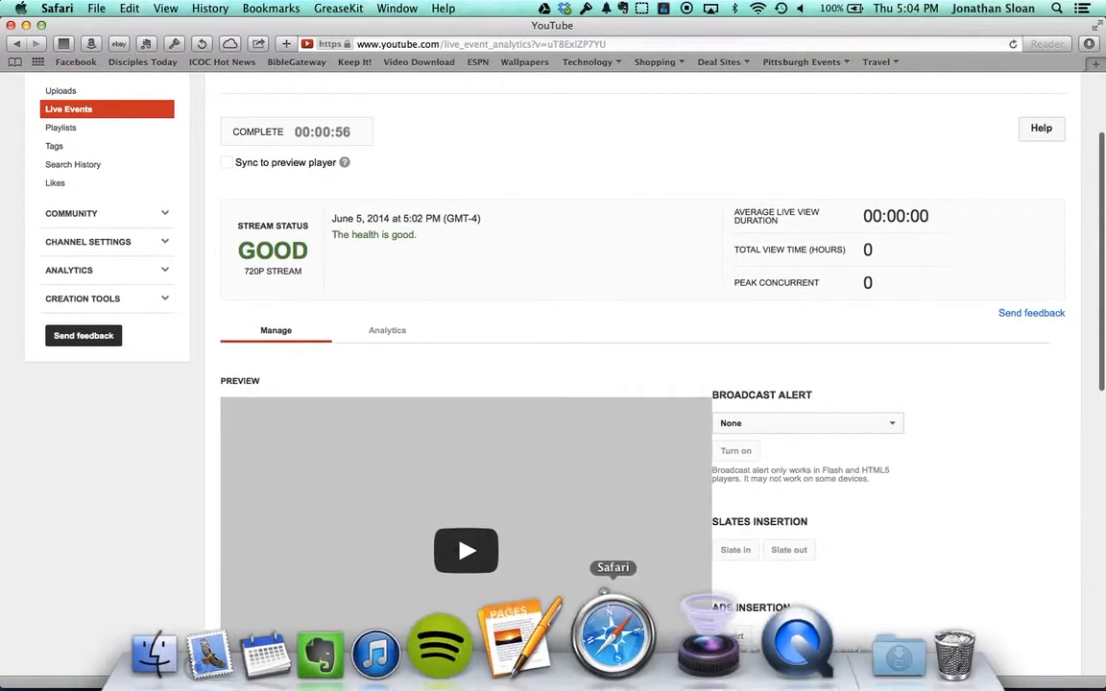
left_click(676, 645)
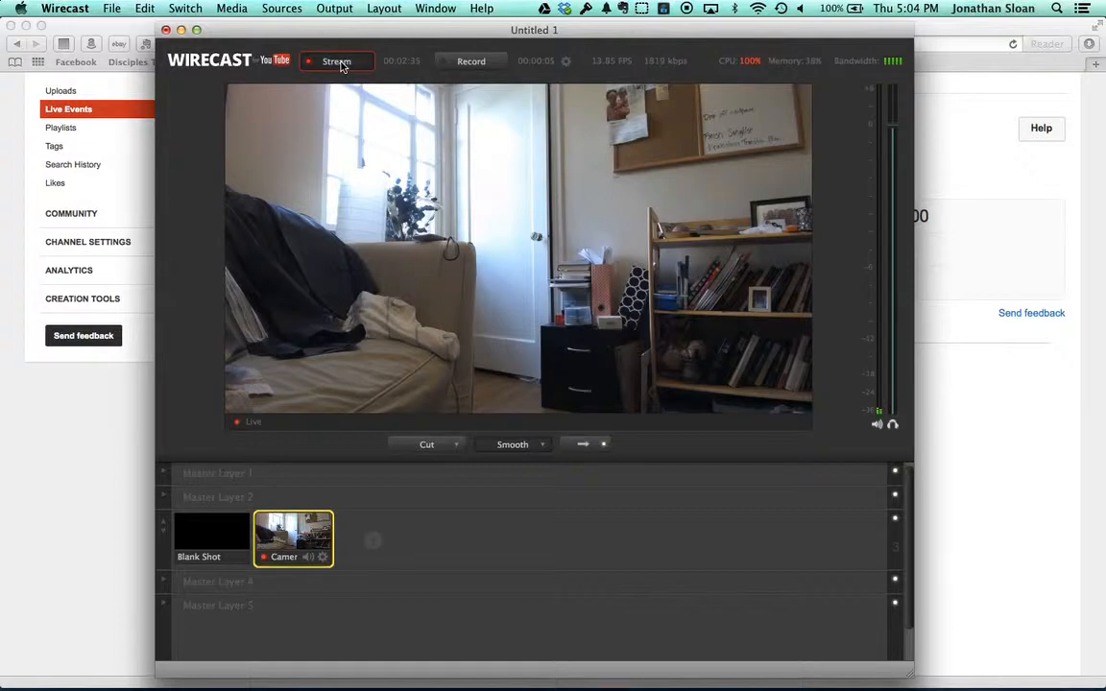
left_click(341, 65)
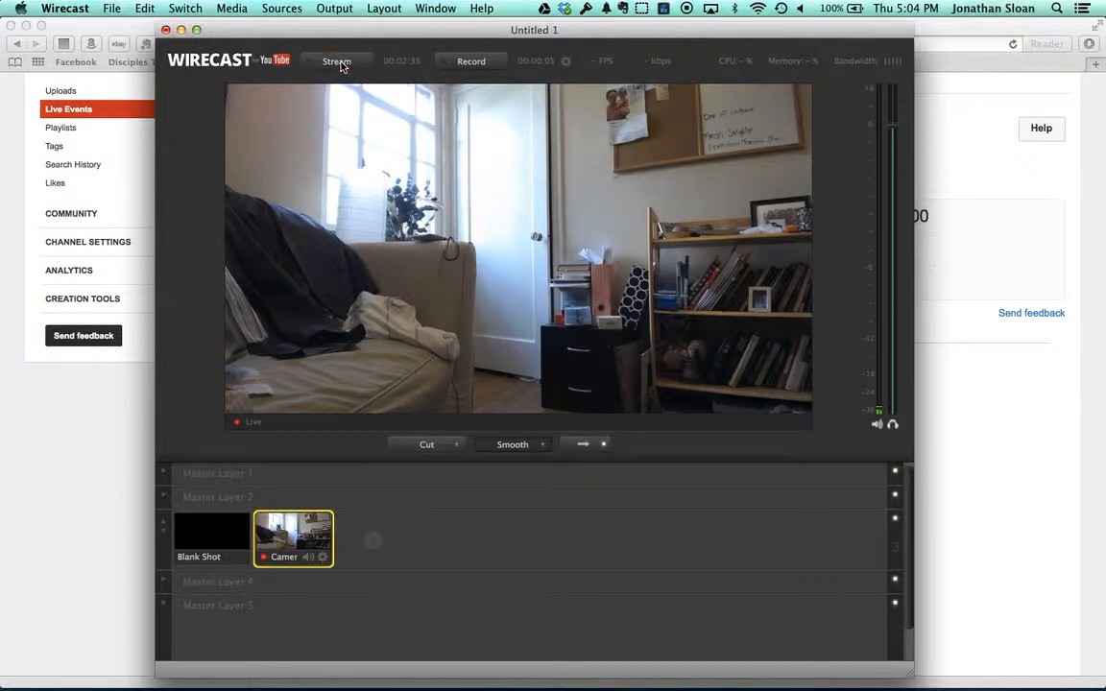
Step: Return to Safari and open the channel's Live Events list to review the events in the Live now view
left_click(989, 447)
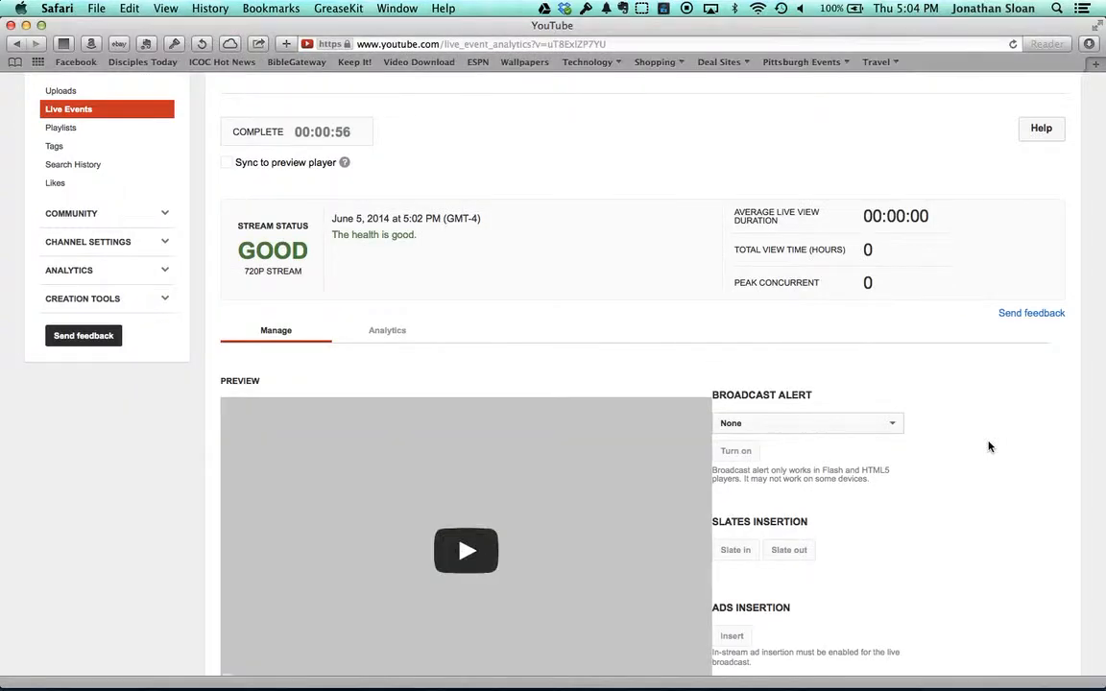
scroll(989, 446, "up", 3)
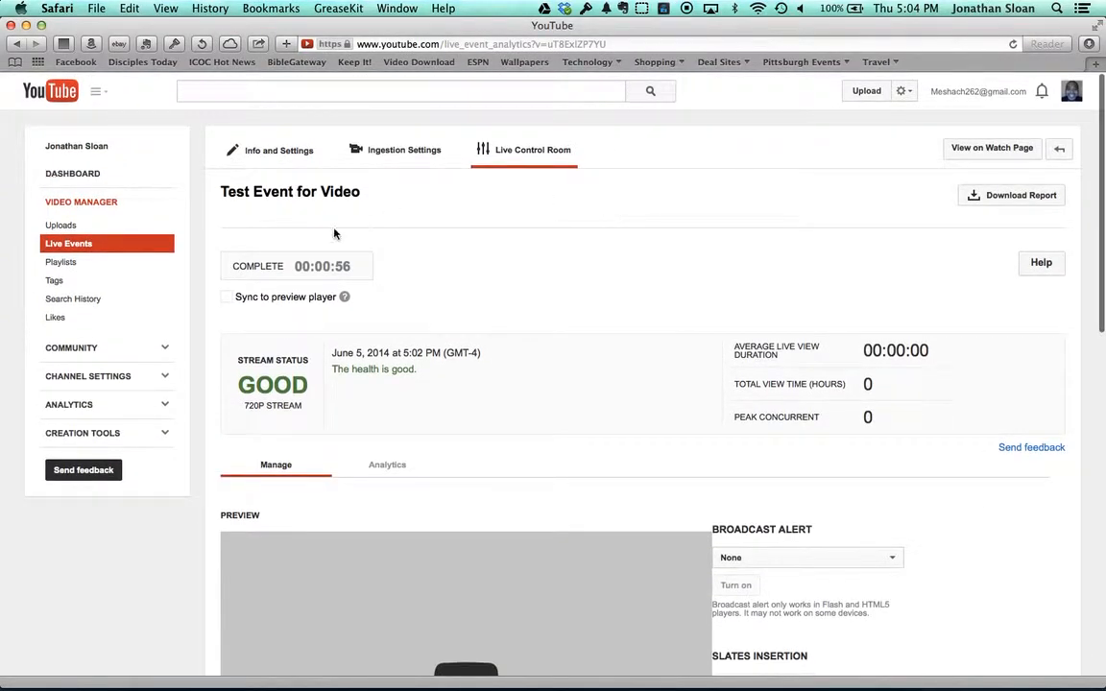
left_click(83, 248)
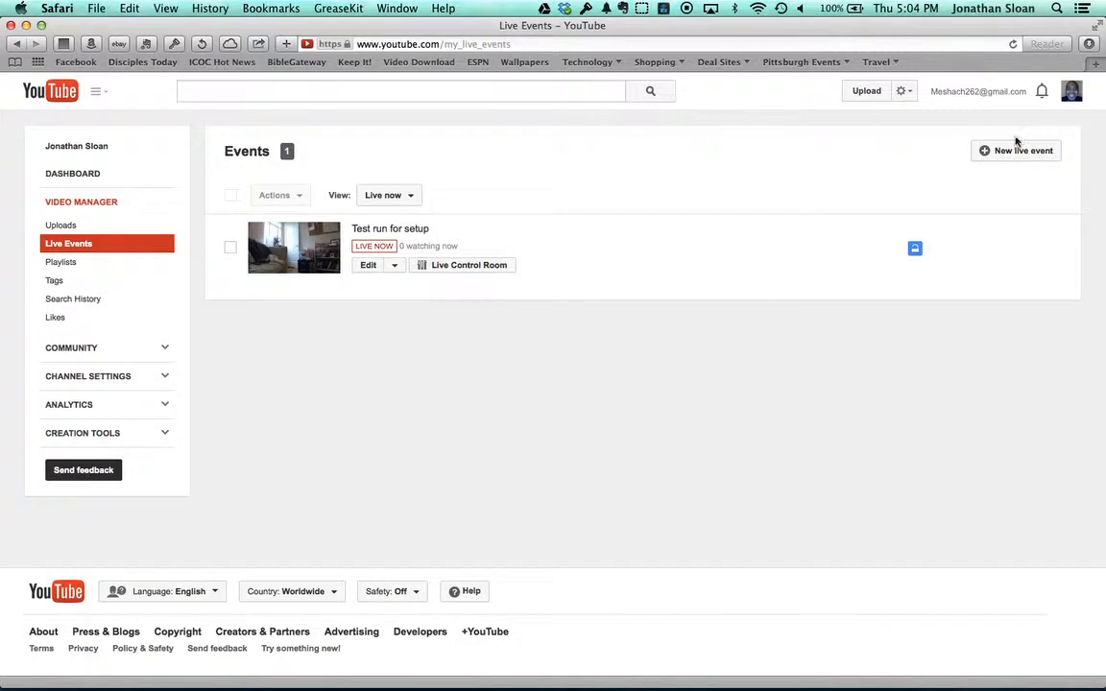
left_click(230, 250)
left_click(230, 247)
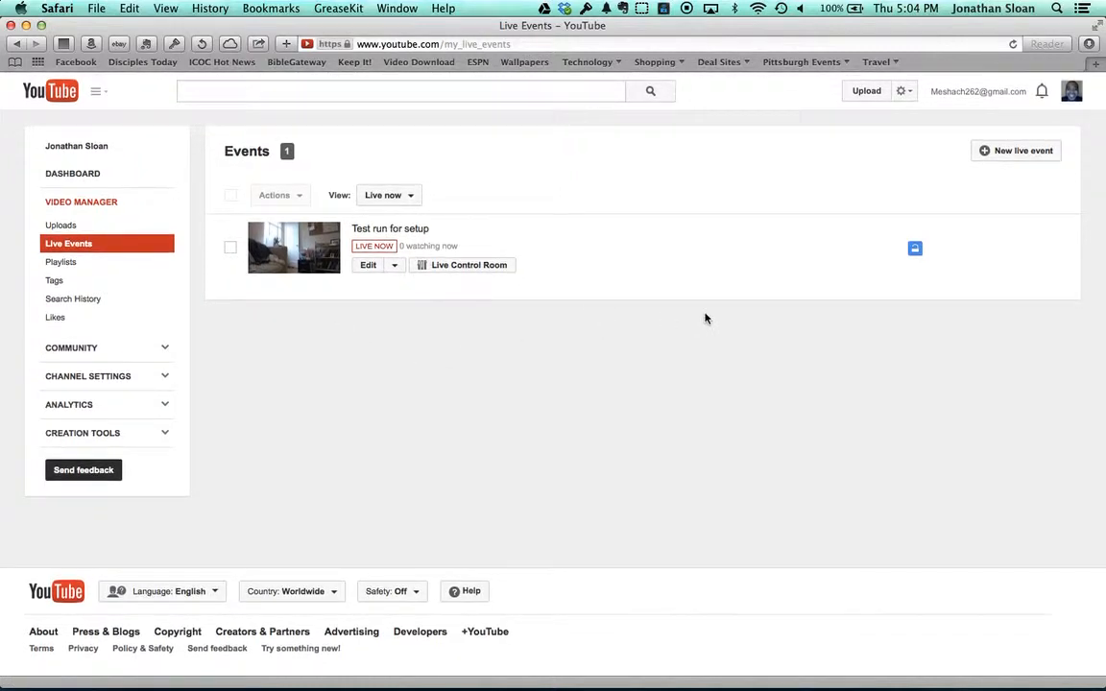